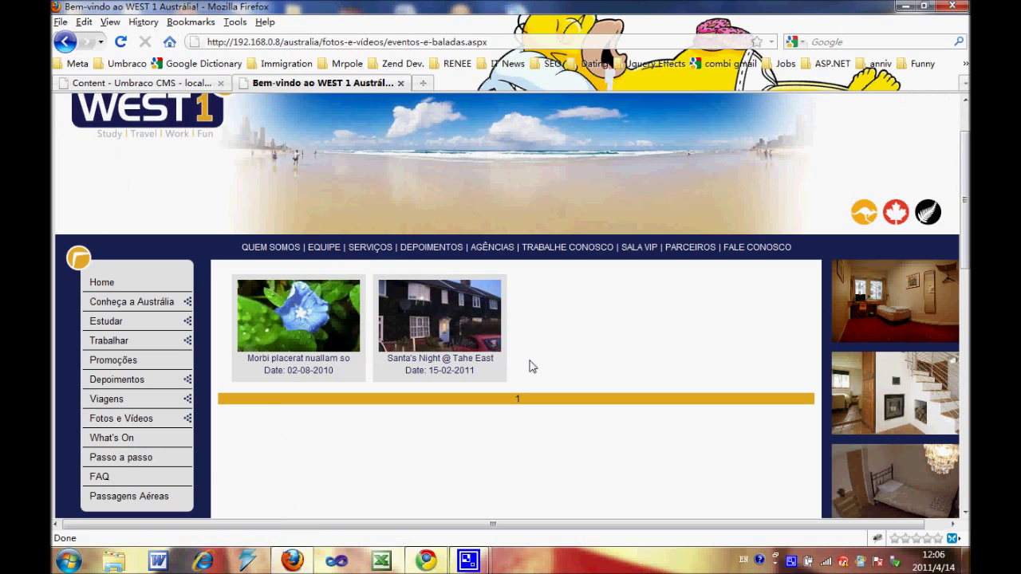
Start a new content item under Eventos e Baladas with the Photo Album document type
click(200, 83)
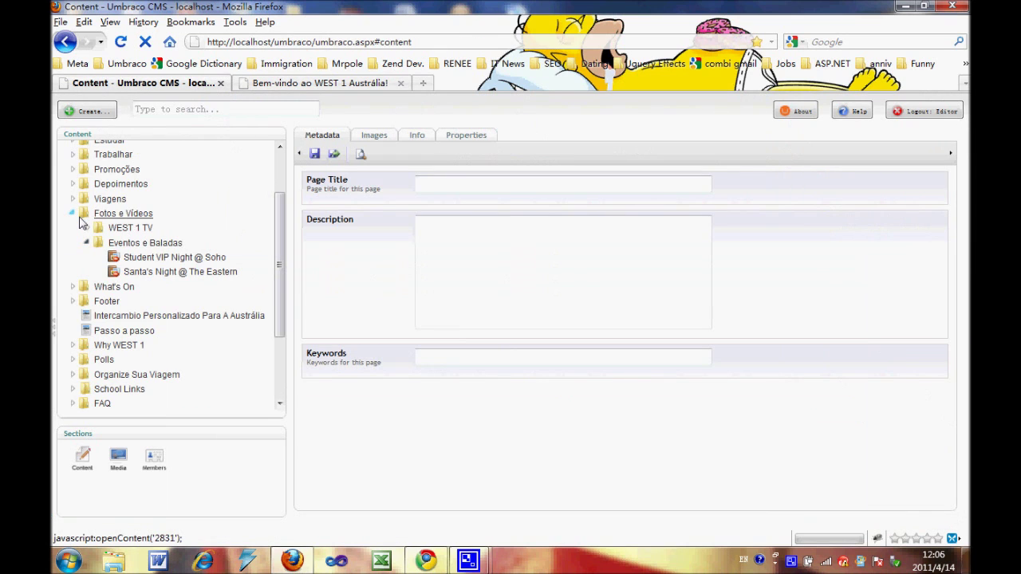
right_click(126, 250)
click(140, 266)
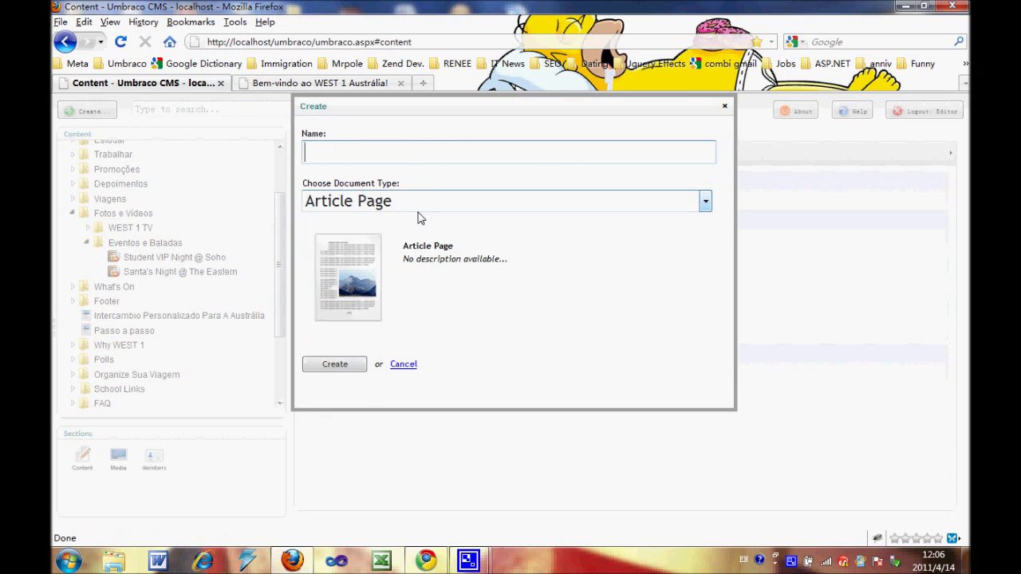
click(423, 205)
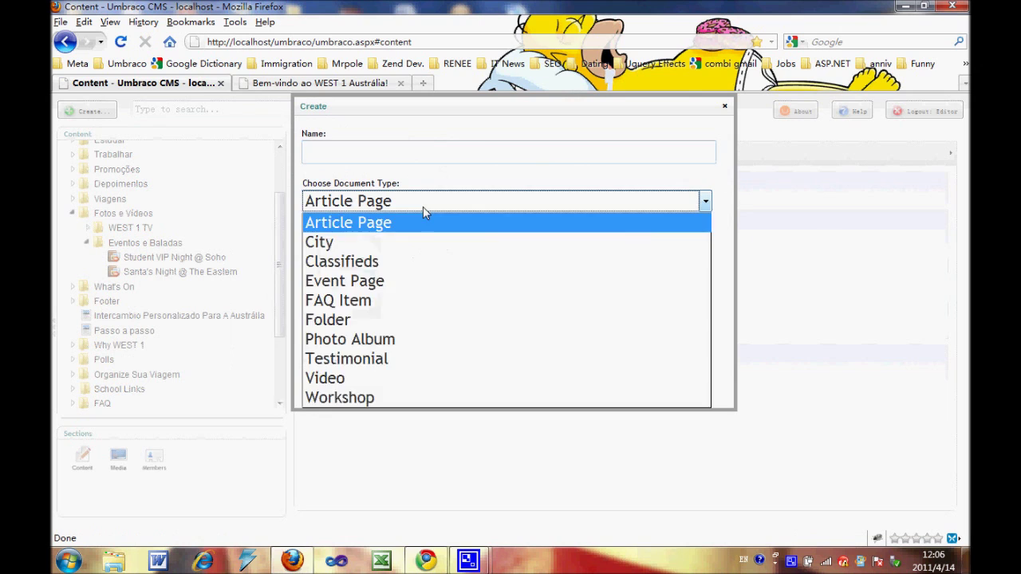
click(360, 340)
Name the photo album New Album and create it
click(386, 161)
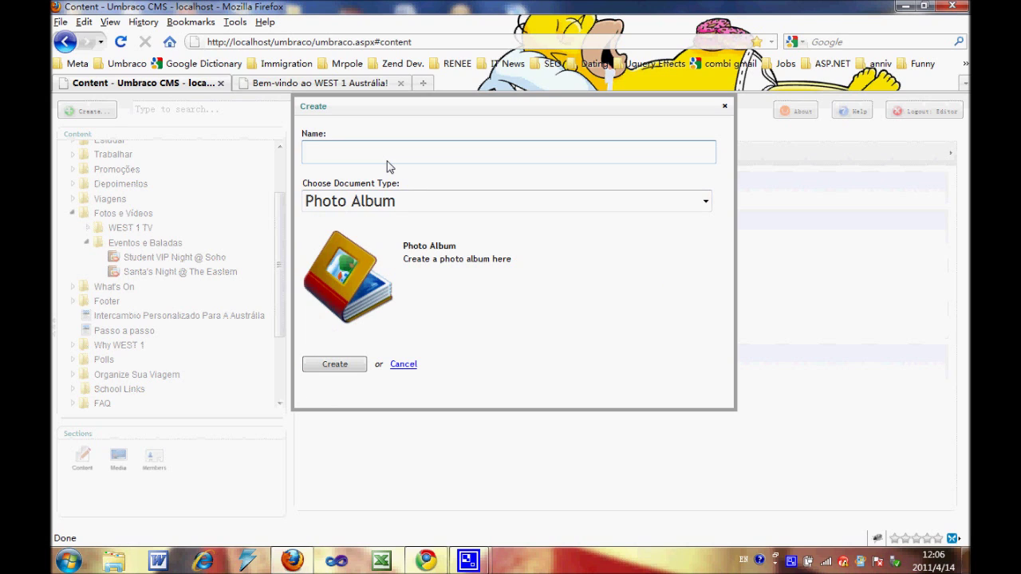
text(New )
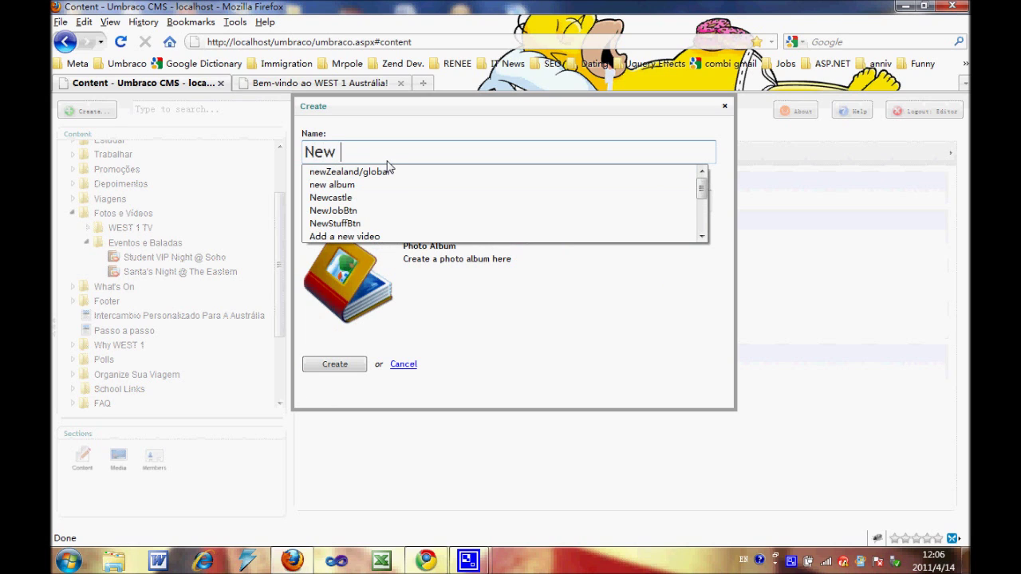
text(Ablume)
key(BackSpace)
key(BackSpace)
key(BackSpace)
key(BackSpace)
key(BackSpace)
text(lbum)
click(357, 368)
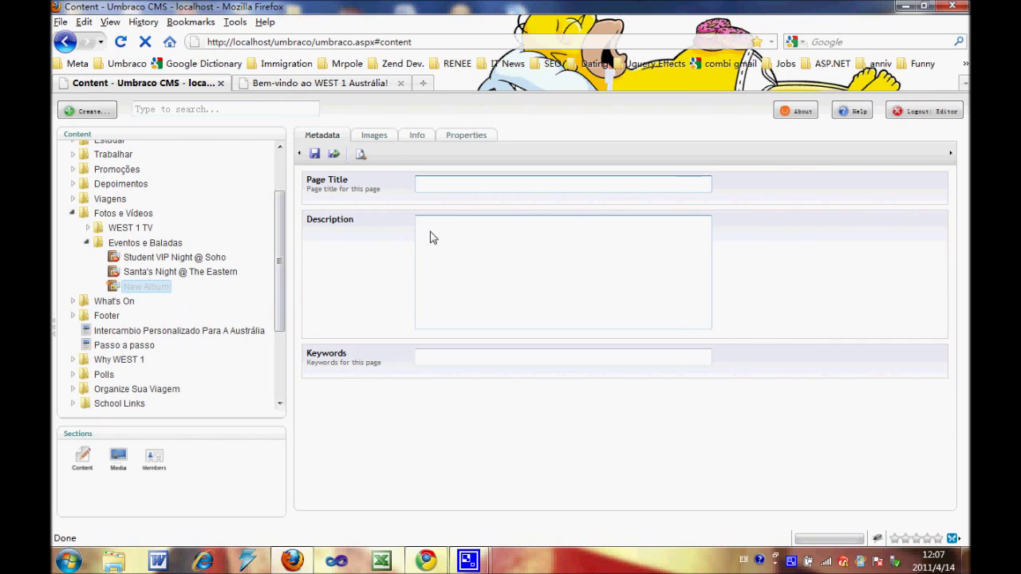
Review the image and info fields of the new photo album
click(381, 136)
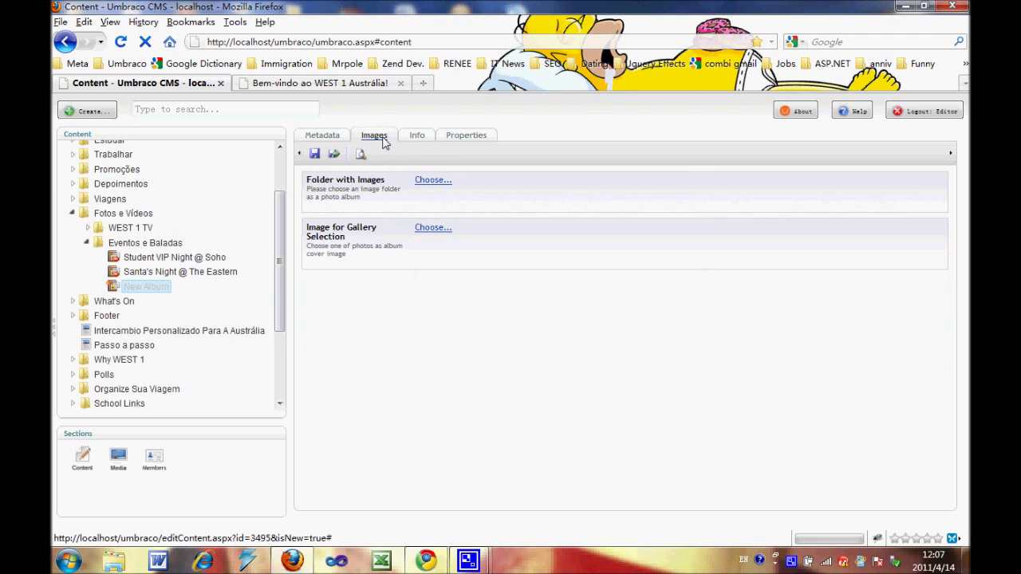
click(416, 137)
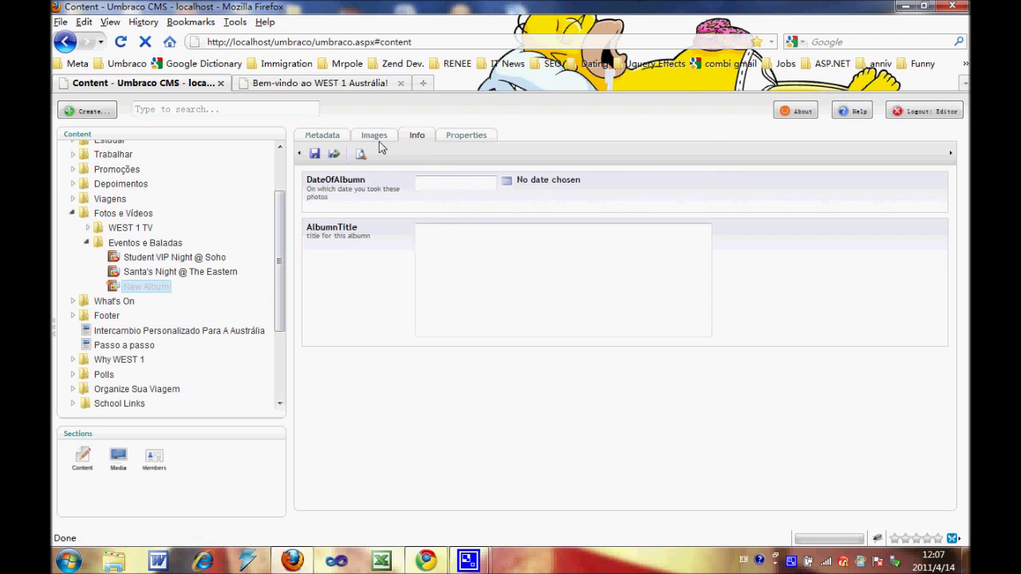
click(380, 138)
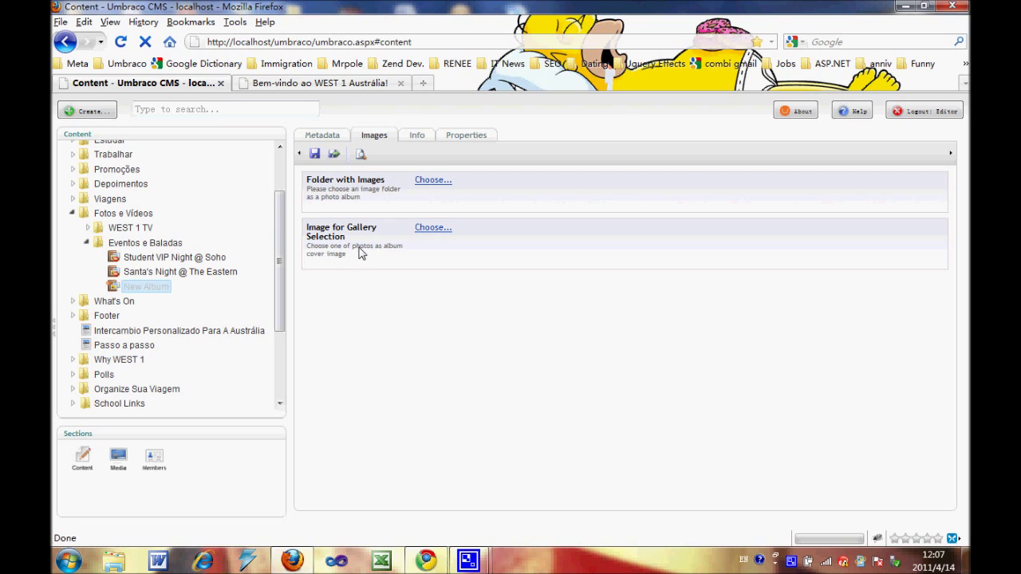
Browse the Events and Clubs Photo Albums folders available for the Folder with Images setting, without choosing one
drag(307, 180, 384, 180)
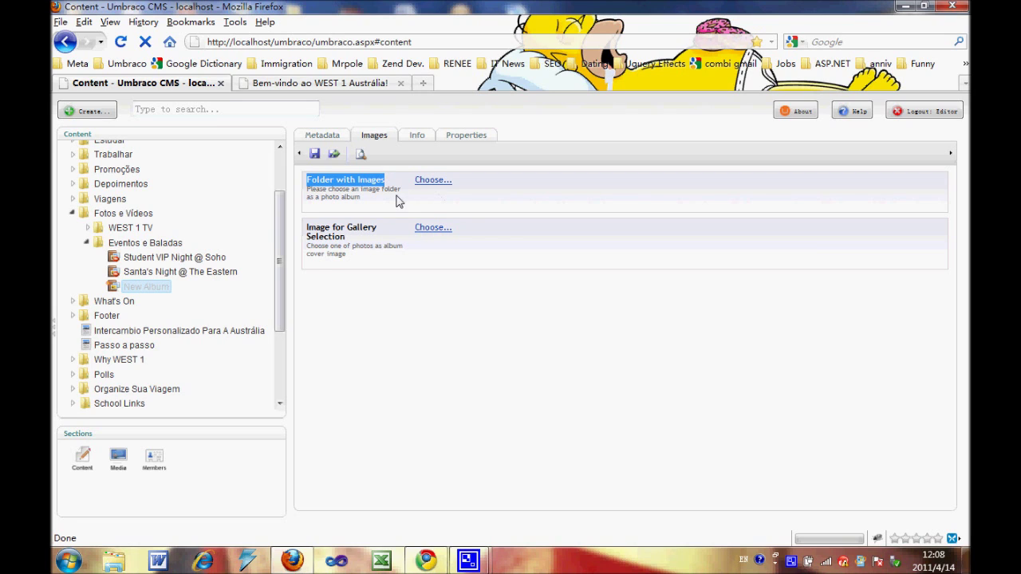
click(426, 181)
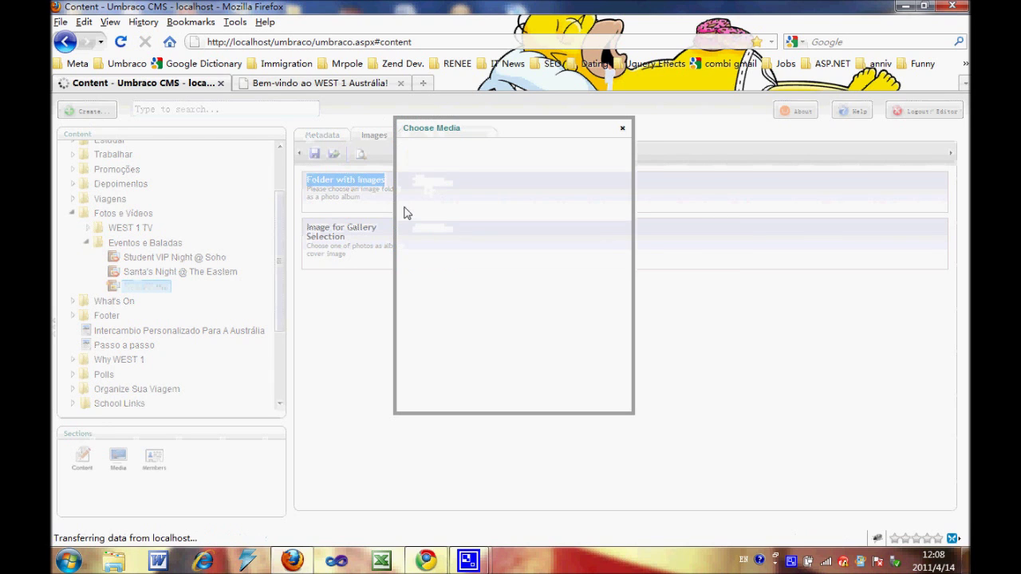
drag(505, 134, 625, 181)
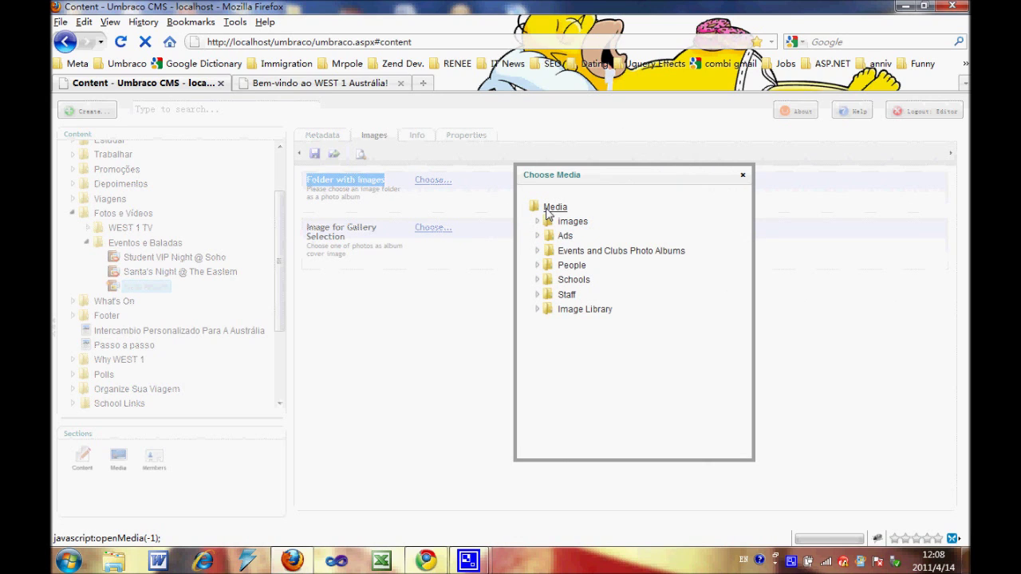
click(537, 252)
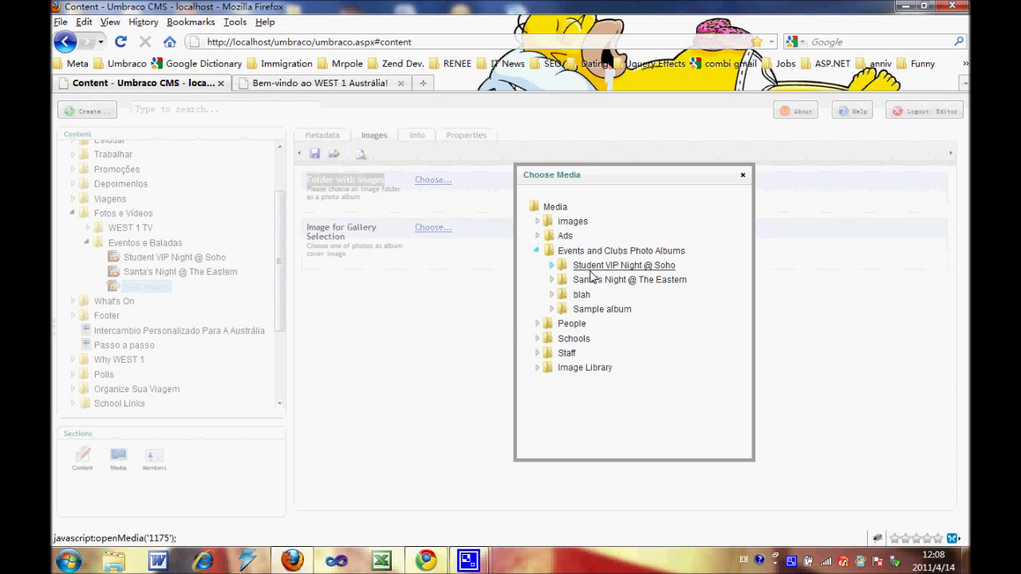
click(488, 316)
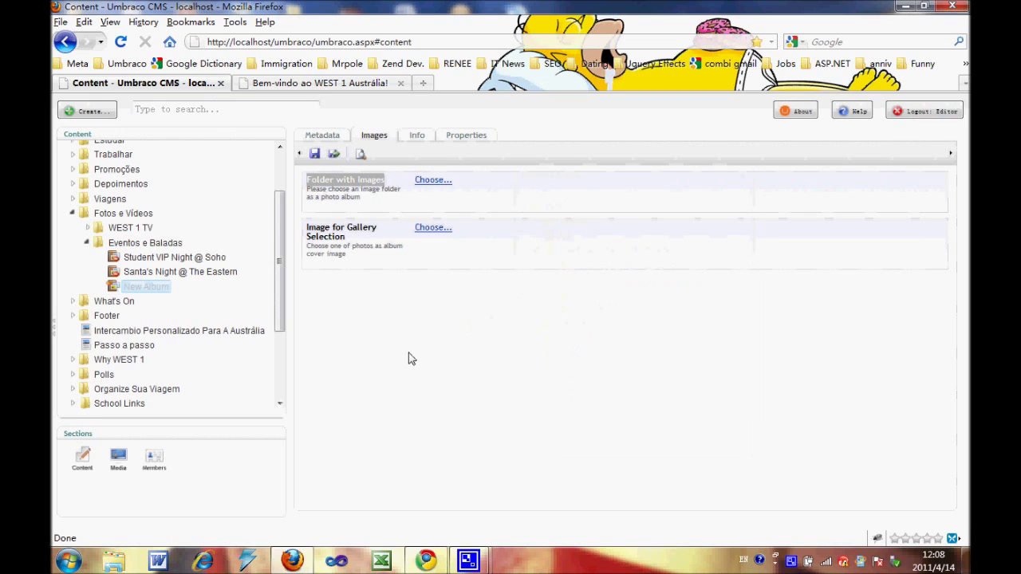
Start creating a media item inside the Events and Clubs Photo Albums folder of the media library
click(118, 455)
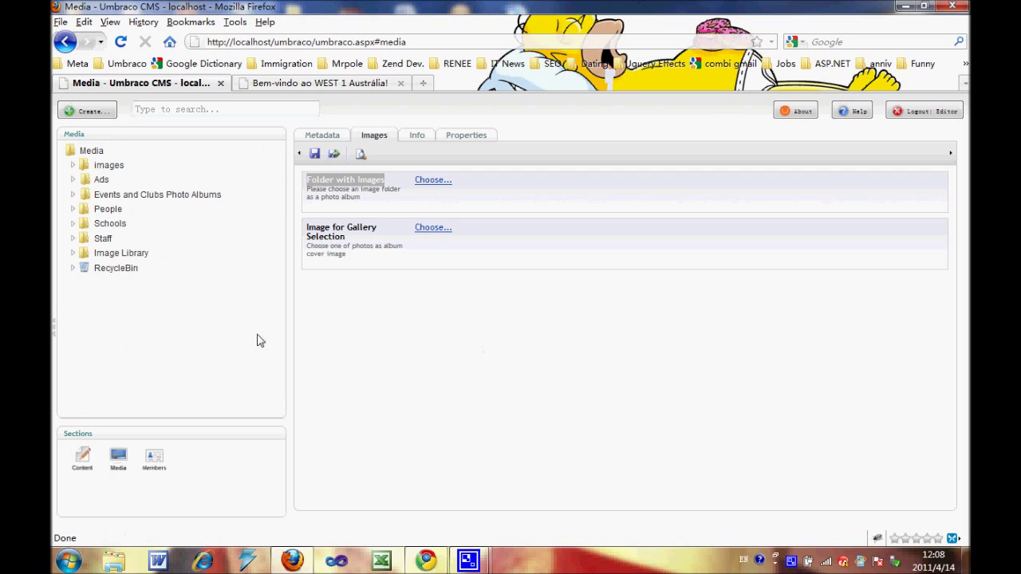
click(72, 194)
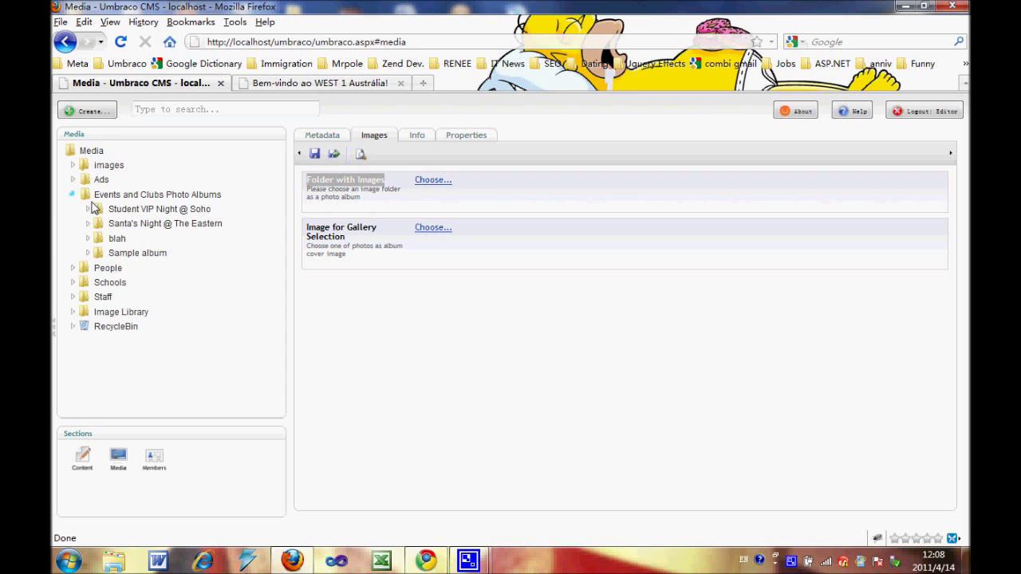
right_click(80, 200)
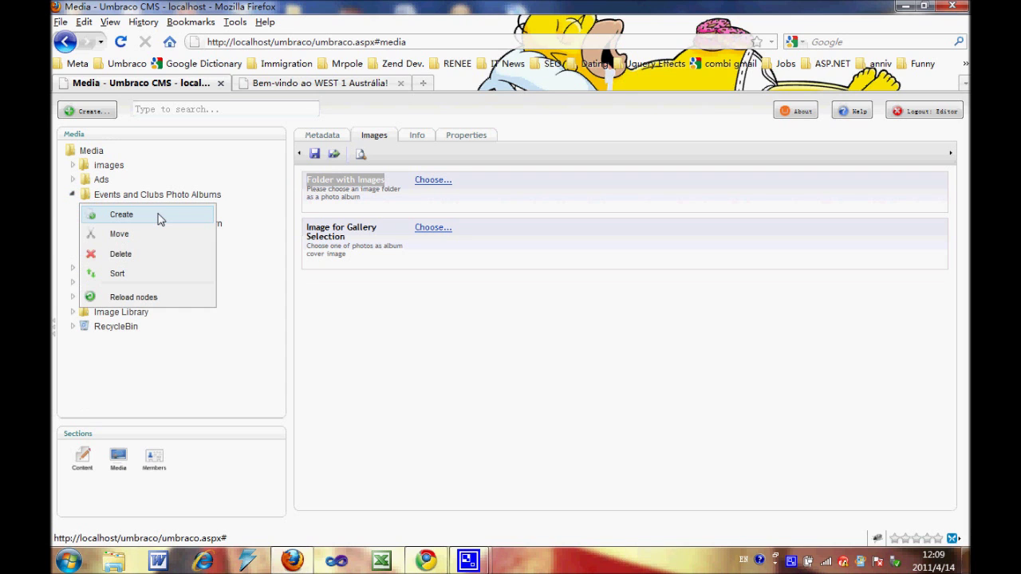
click(158, 217)
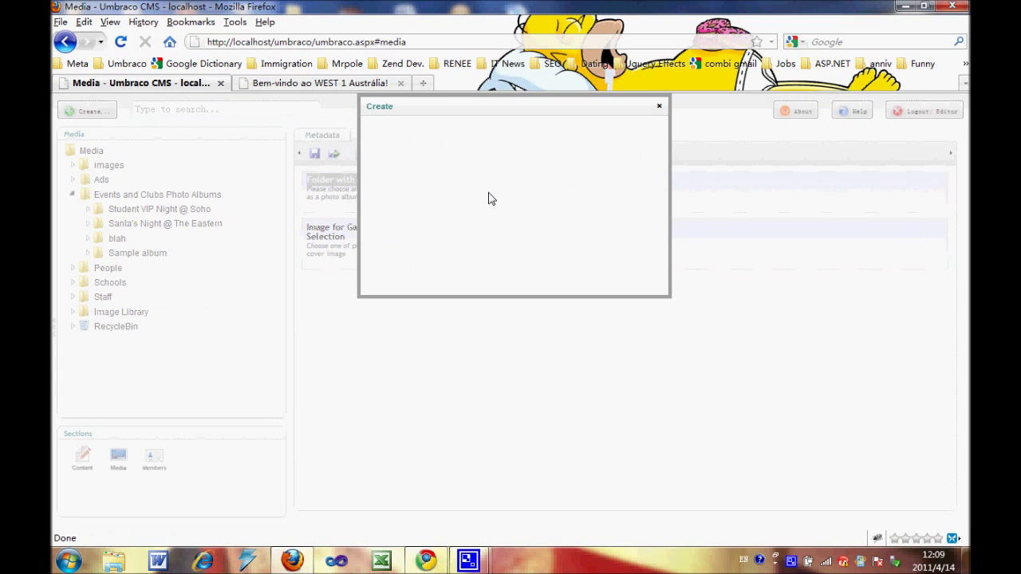
click(452, 202)
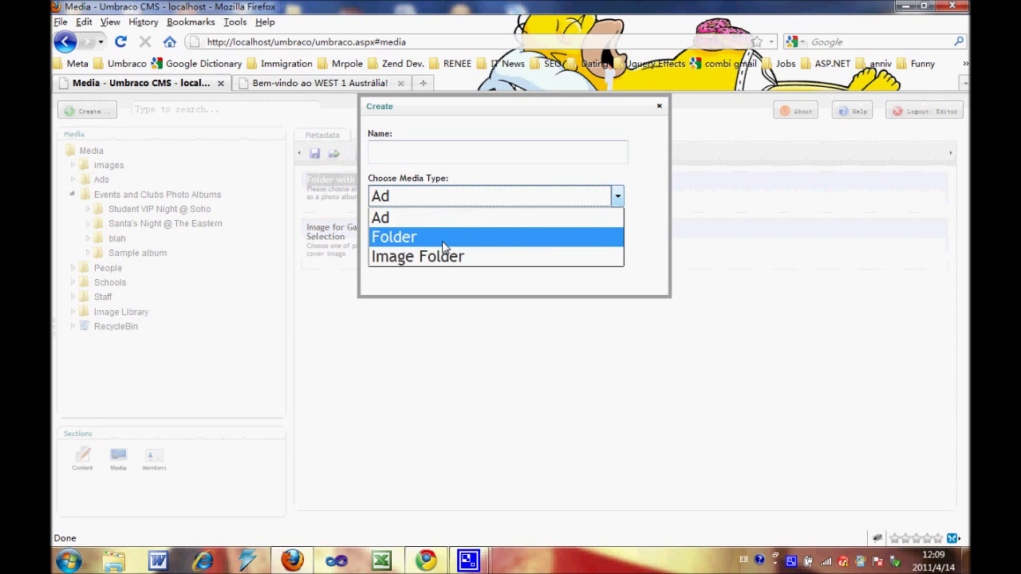
click(443, 157)
click(443, 157)
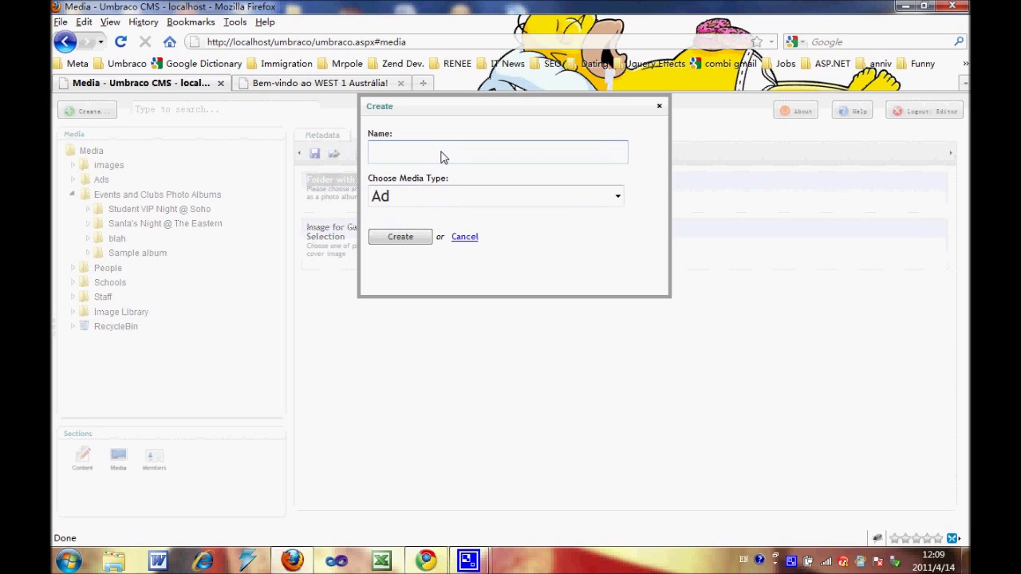
text(New)
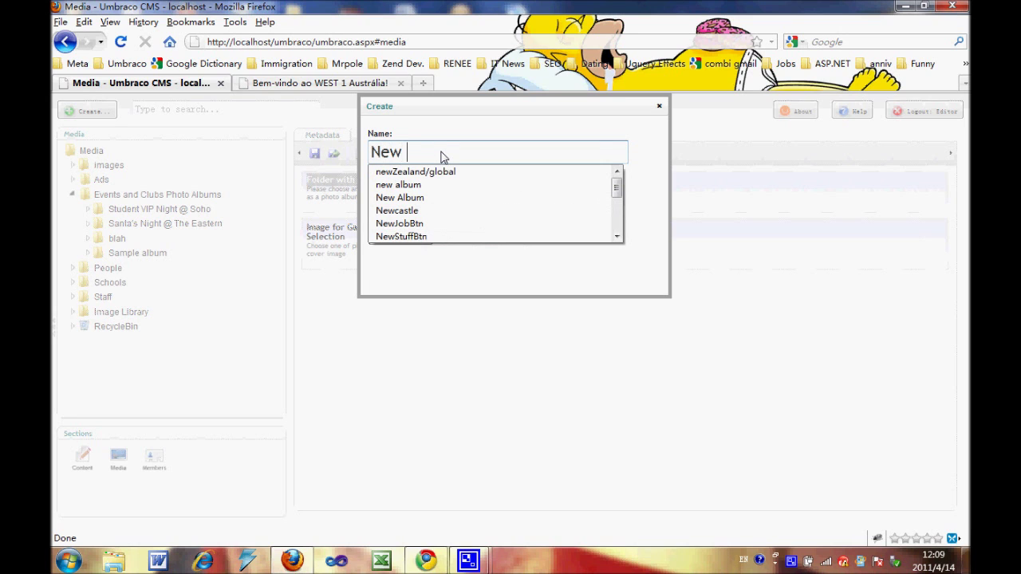
key(Down)
key(Down)
key(Down)
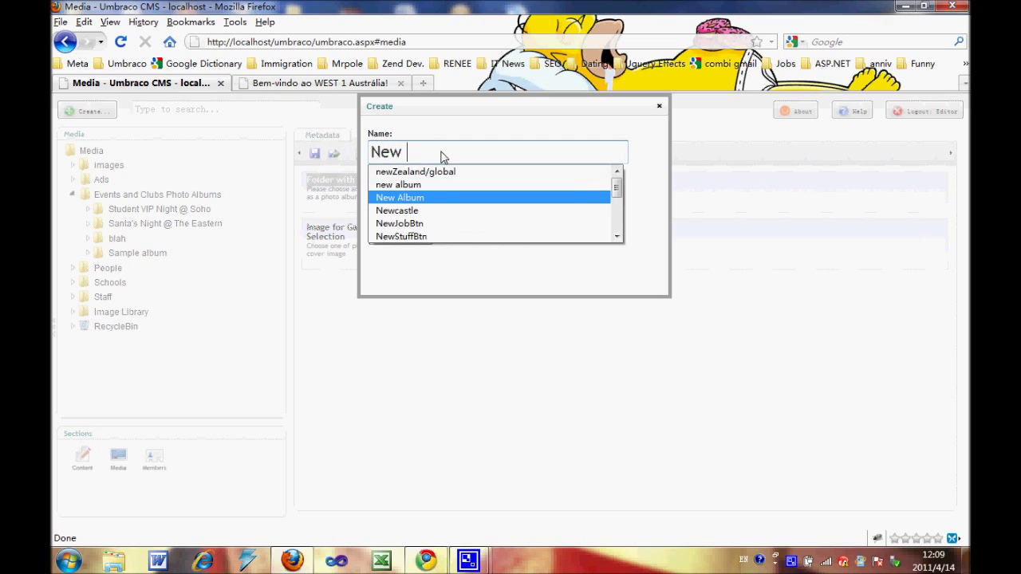
key(Return)
key(BackSpace)
key(BackSpace)
key(BackSpace)
key(BackSpace)
key(BackSpace)
key(BackSpace)
key(BackSpace)
key(BackSpace)
key(BackSpace)
Create the media item as an Image Folder named Demo Album and reload the Events and Clubs Photo Albums nodes
text(D)
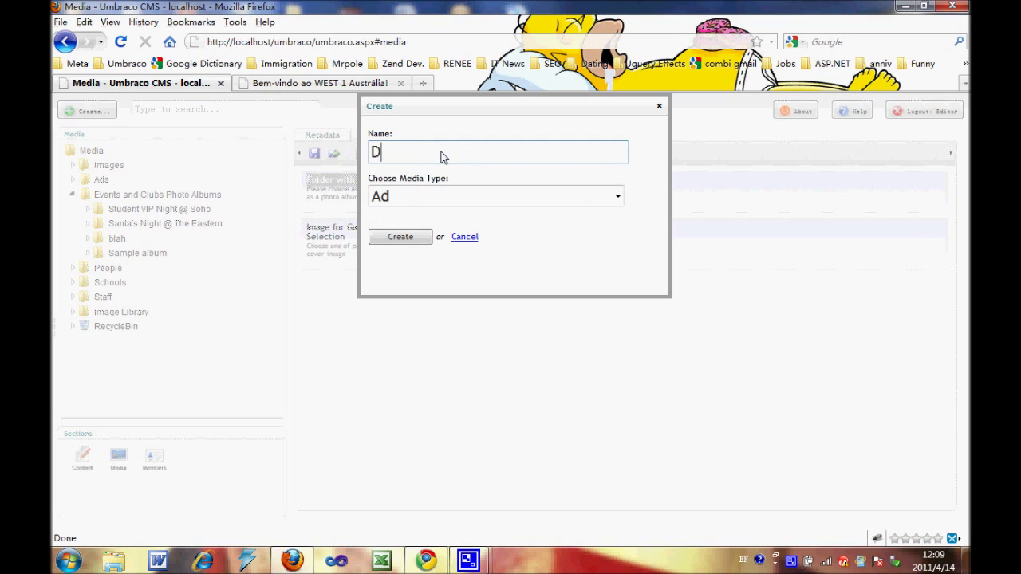
text(emo )
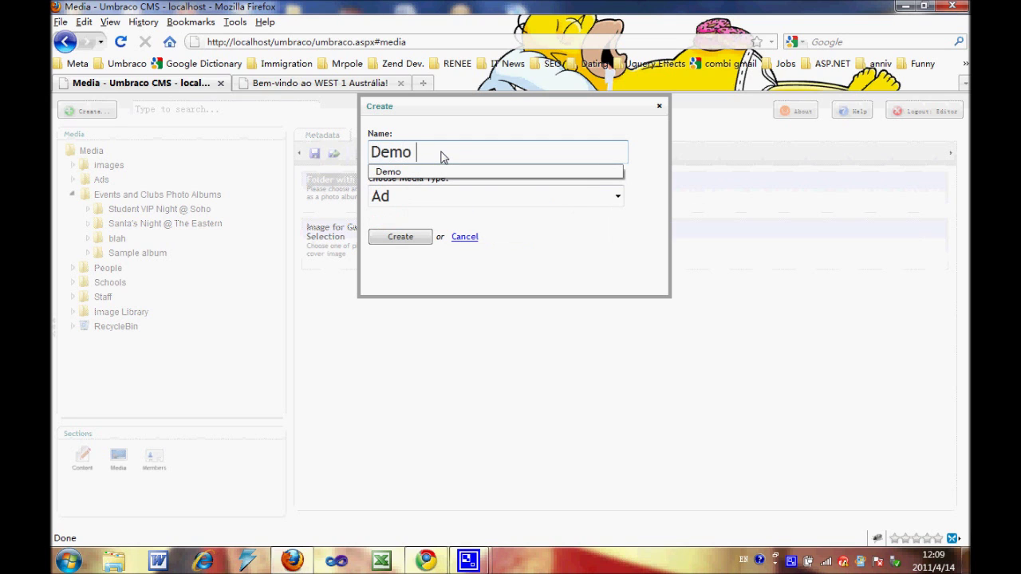
text(Album)
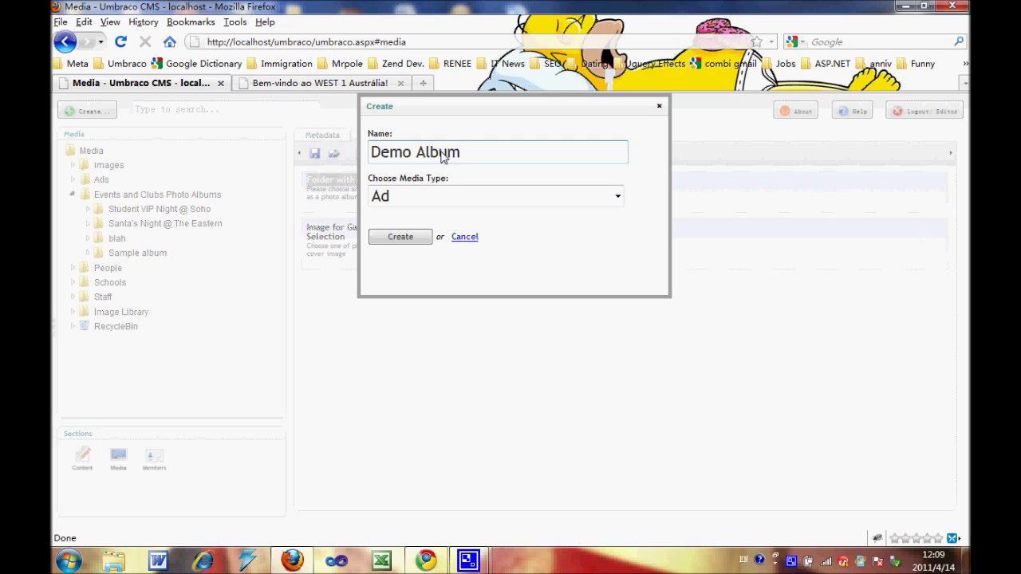
click(437, 199)
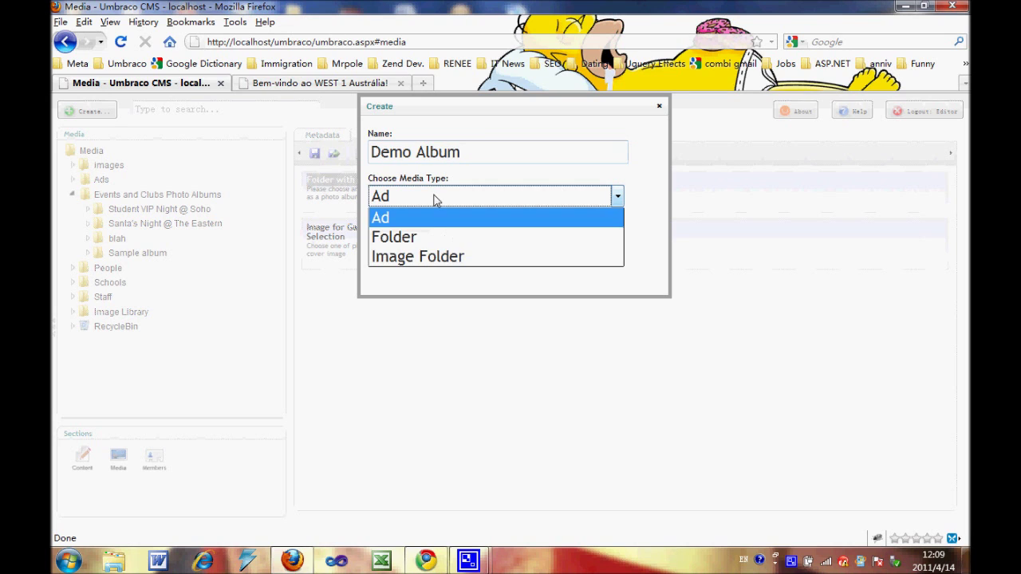
click(413, 257)
click(413, 241)
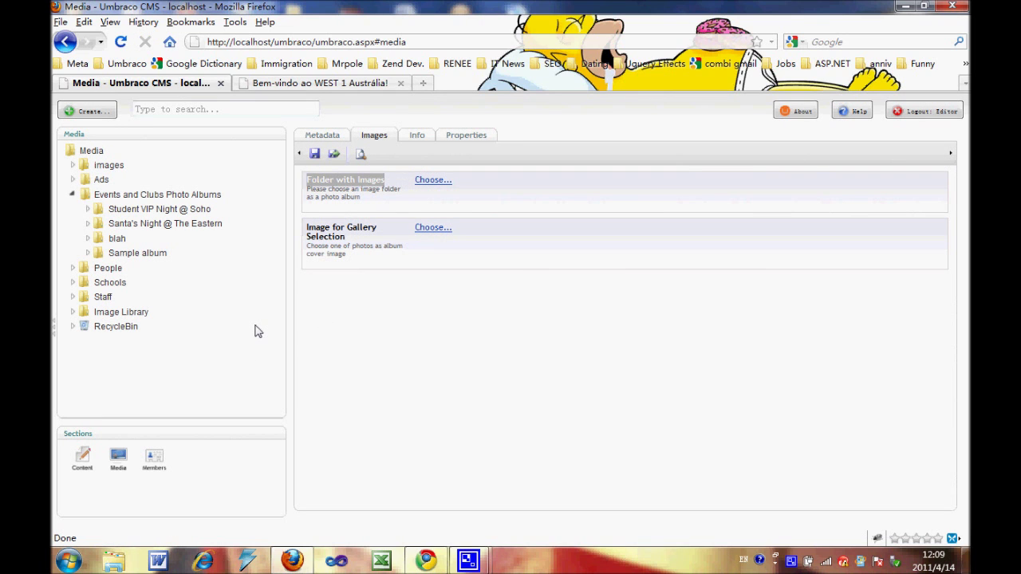
right_click(162, 200)
click(133, 297)
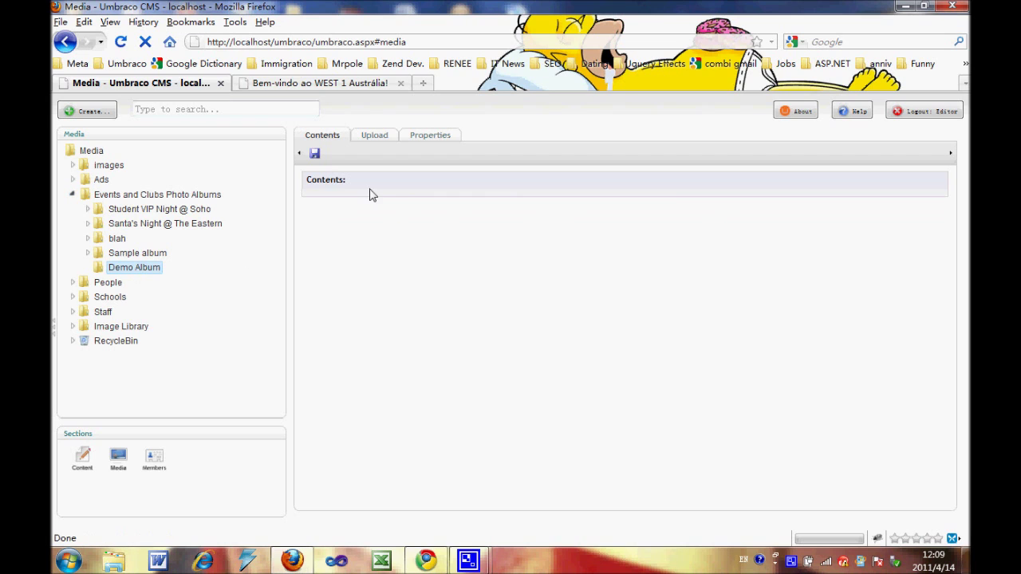
Start adding files to the Demo Album media folder and browse to the 示例图片 folder in the Pictures library
click(389, 135)
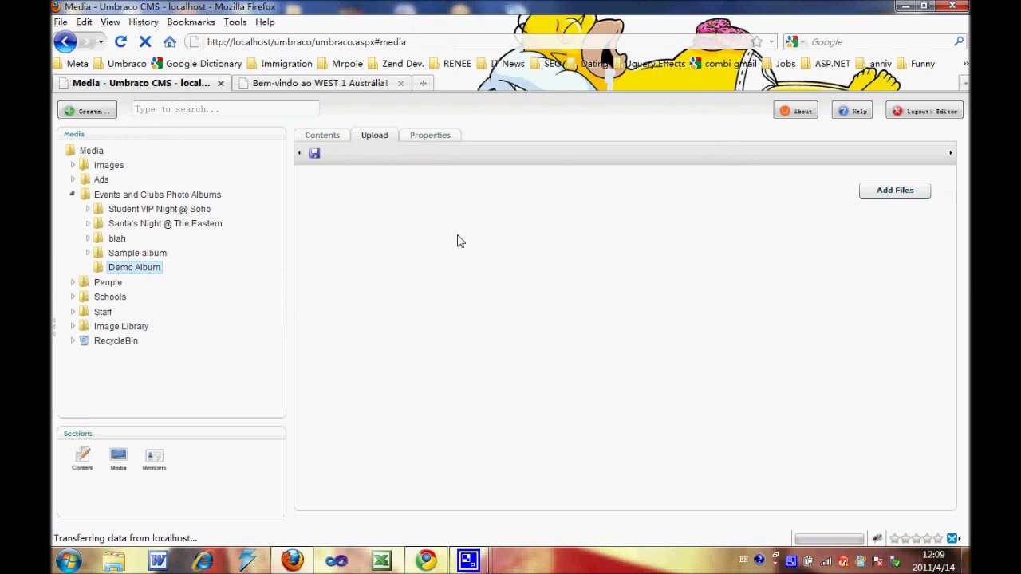
click(908, 196)
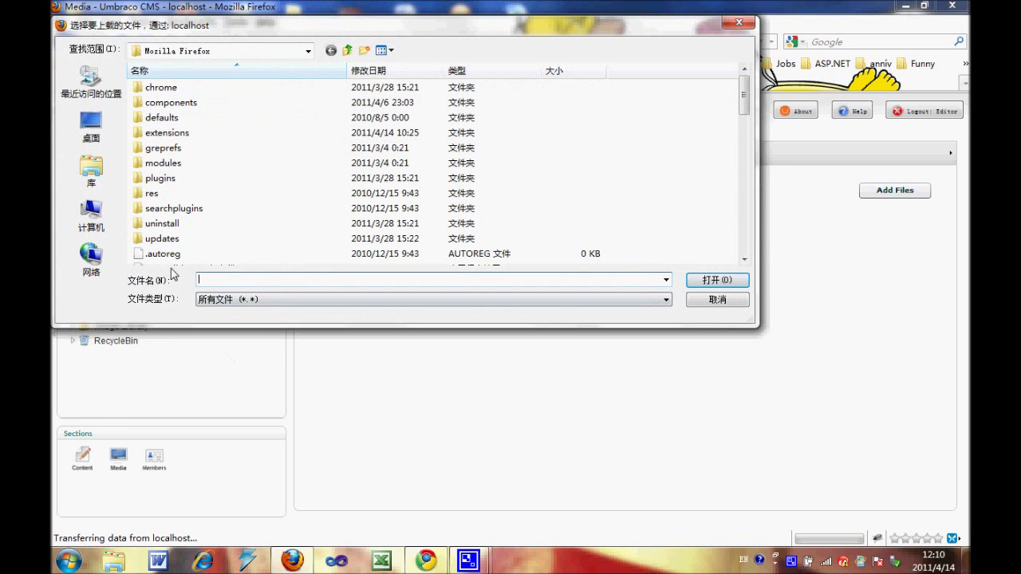
click(90, 126)
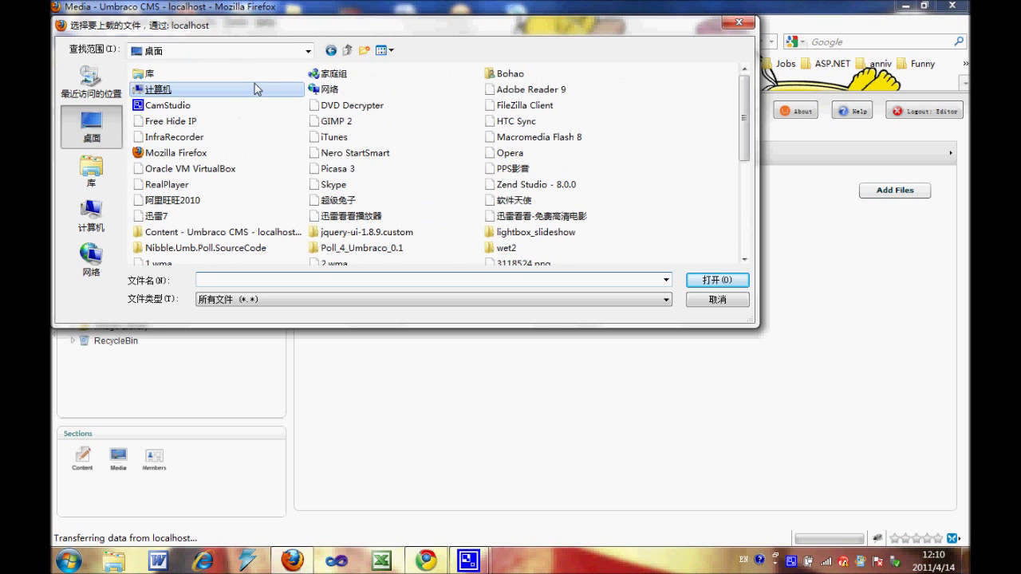
double_click(157, 76)
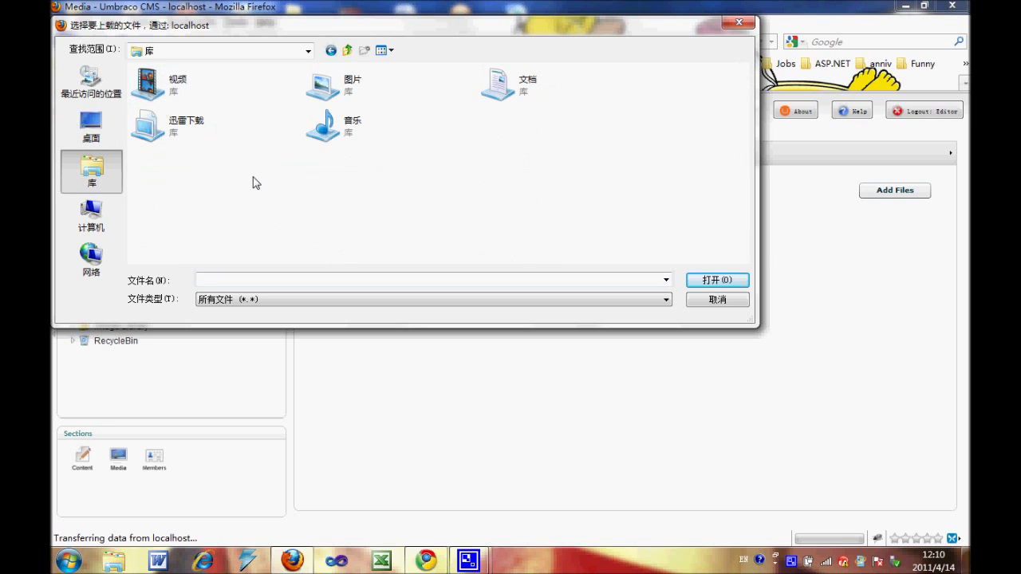
click(319, 83)
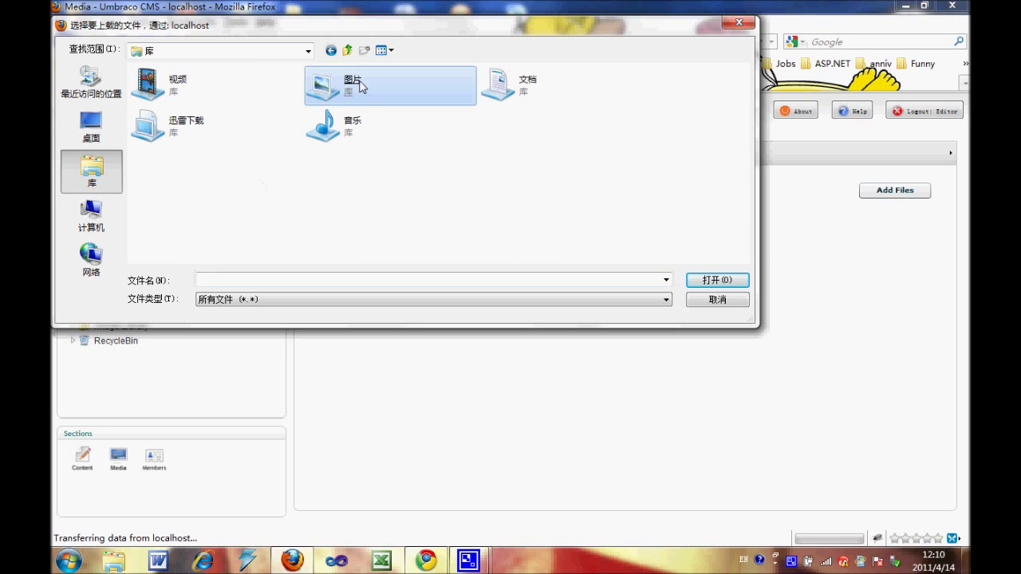
key(Return)
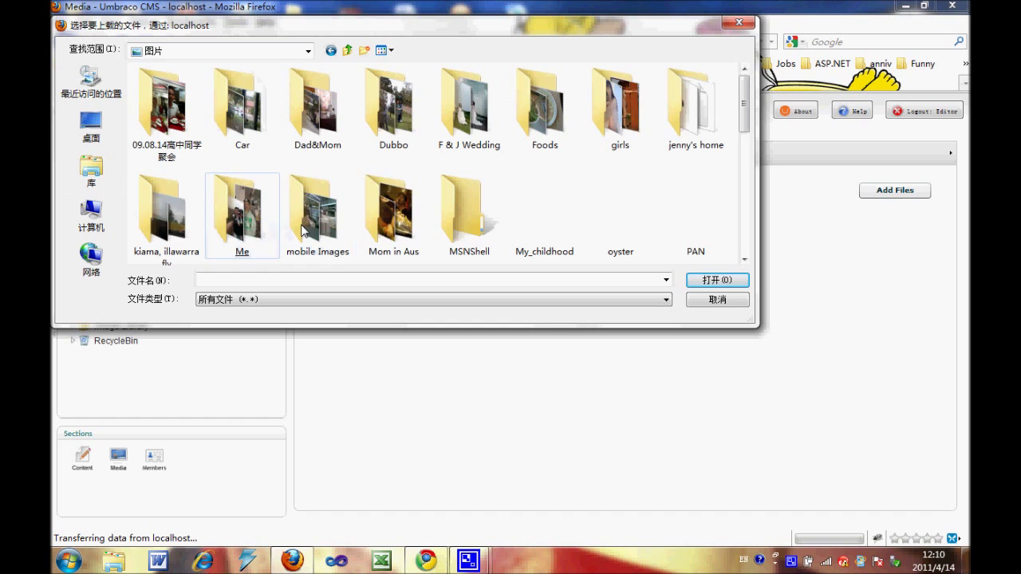
drag(742, 112, 742, 169)
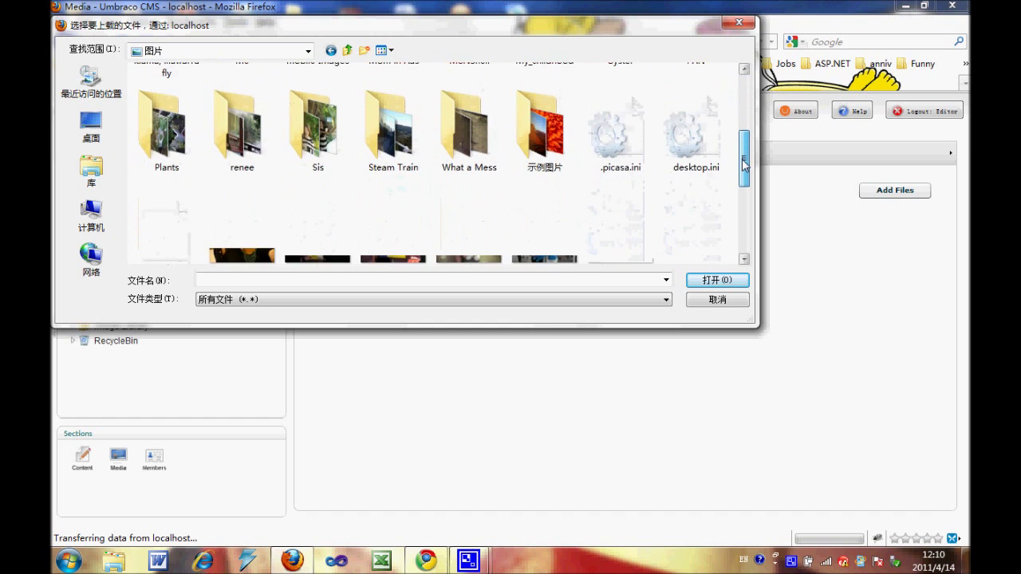
click(554, 144)
double_click(555, 144)
Add all files from the 示例图片 folder to the upload list, then remove desktop.ini from the list
click(551, 141)
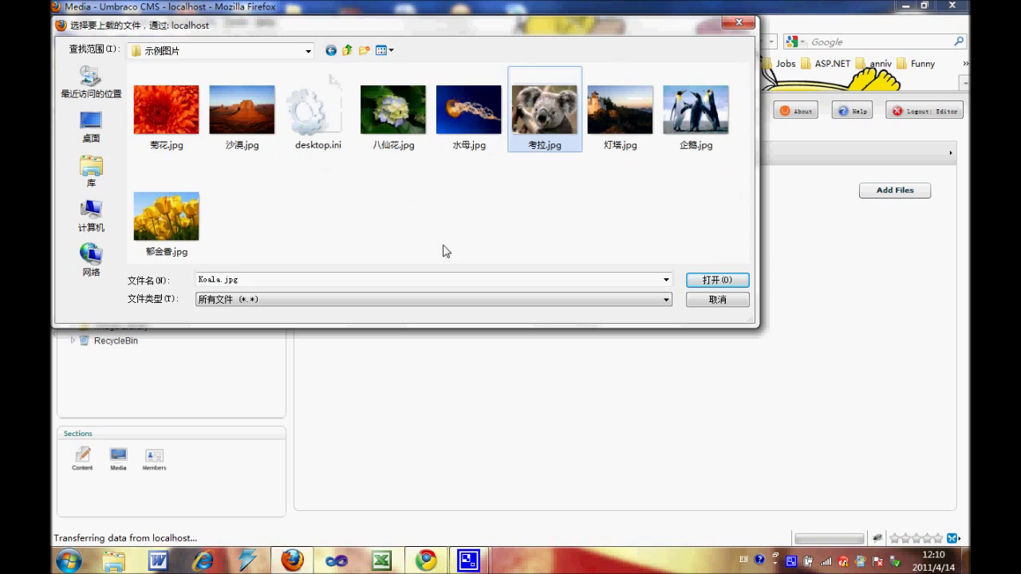
click(482, 236)
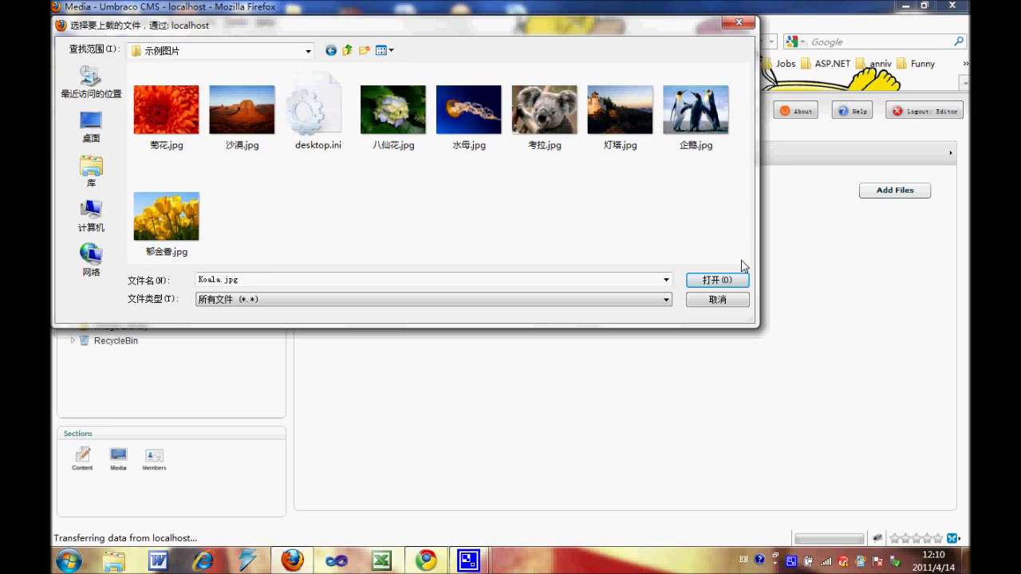
drag(741, 261, 158, 96)
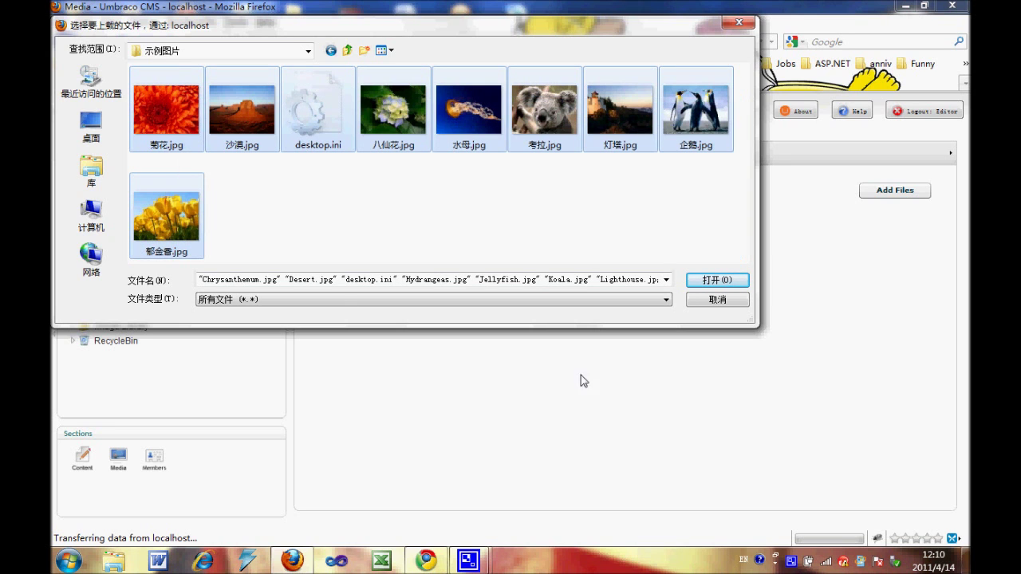
click(728, 284)
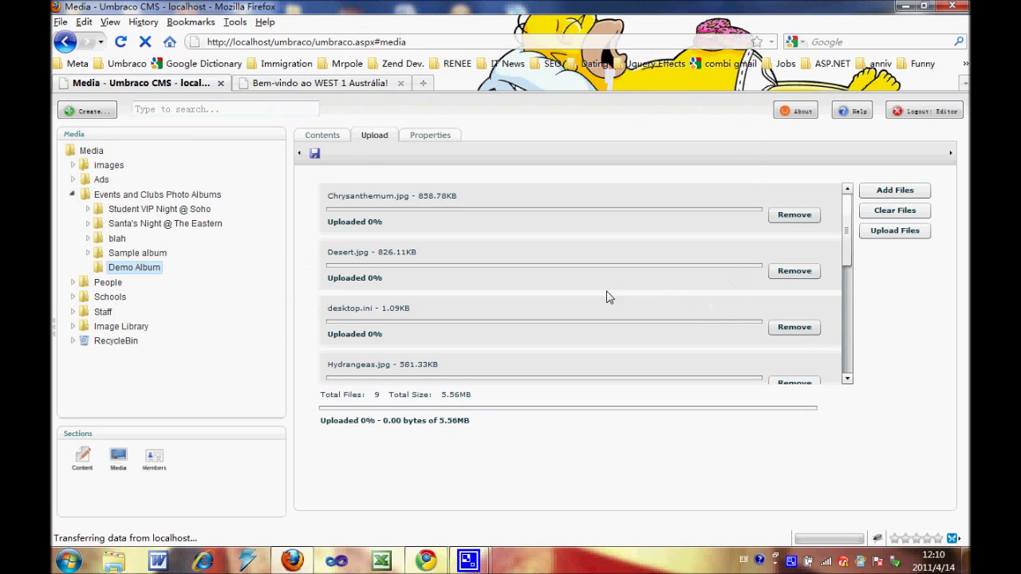
click(789, 328)
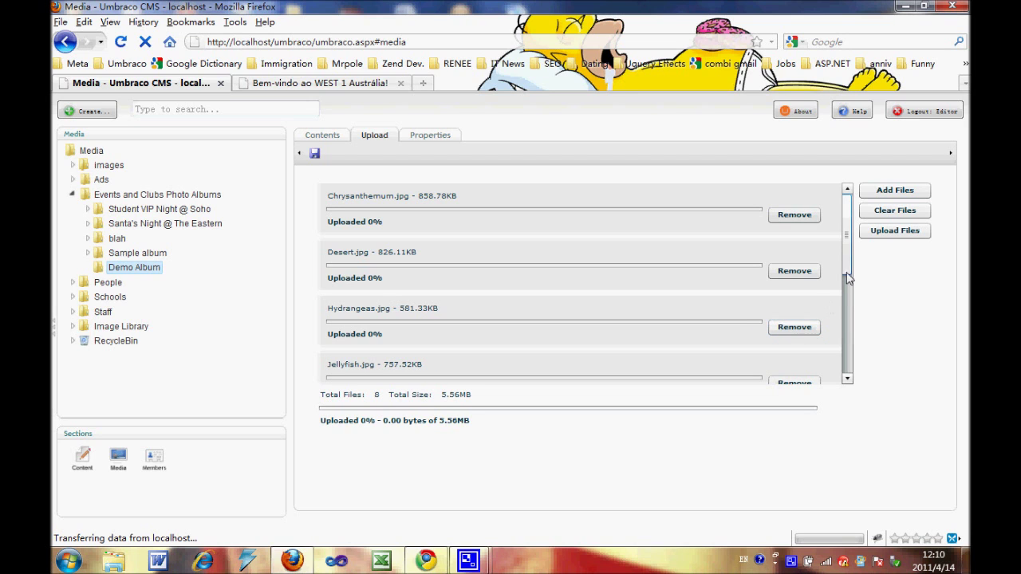
drag(850, 273, 847, 199)
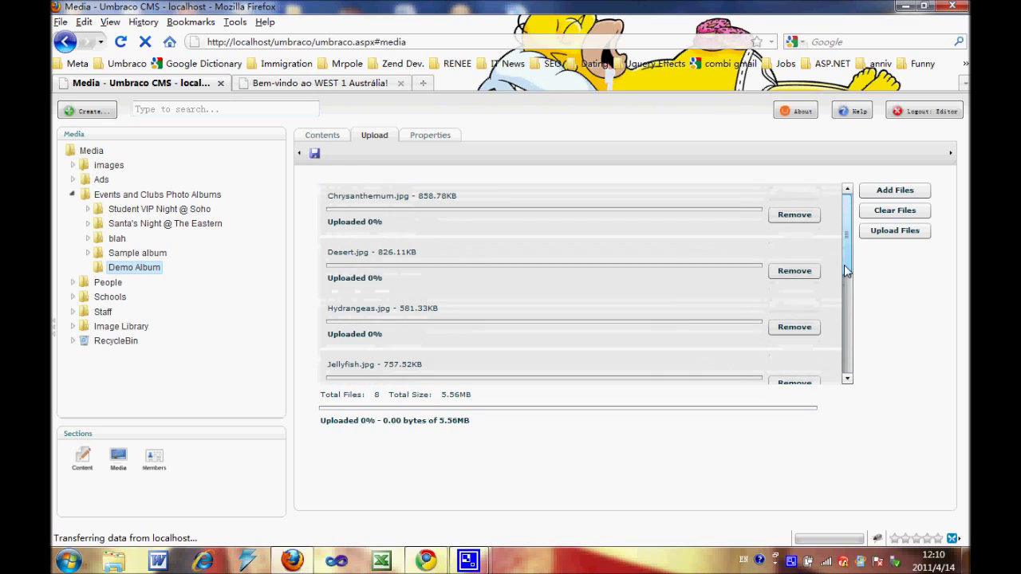
Upload the listed images to Demo Album, then save the folder and show its contents
click(888, 236)
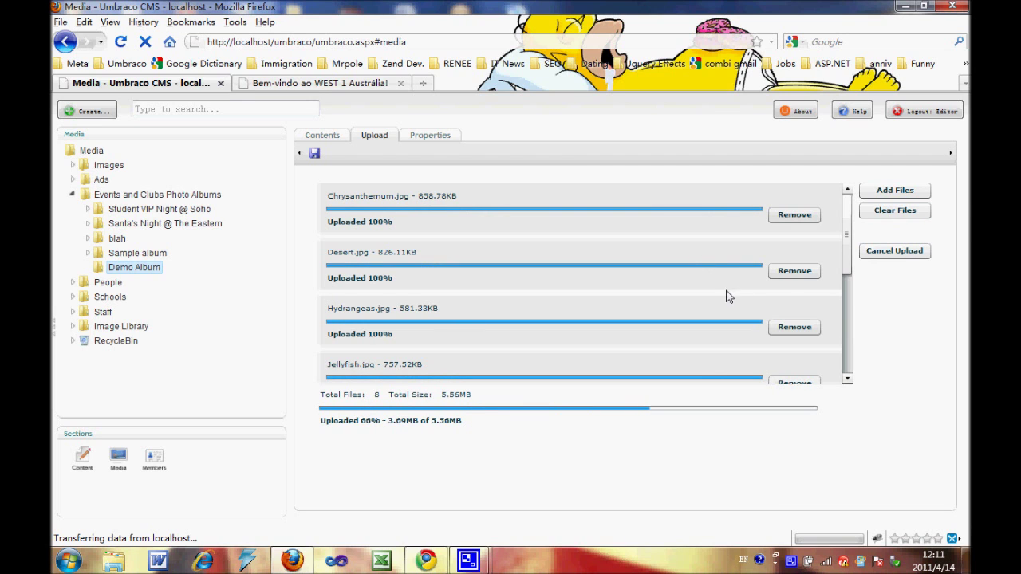
drag(847, 255, 841, 357)
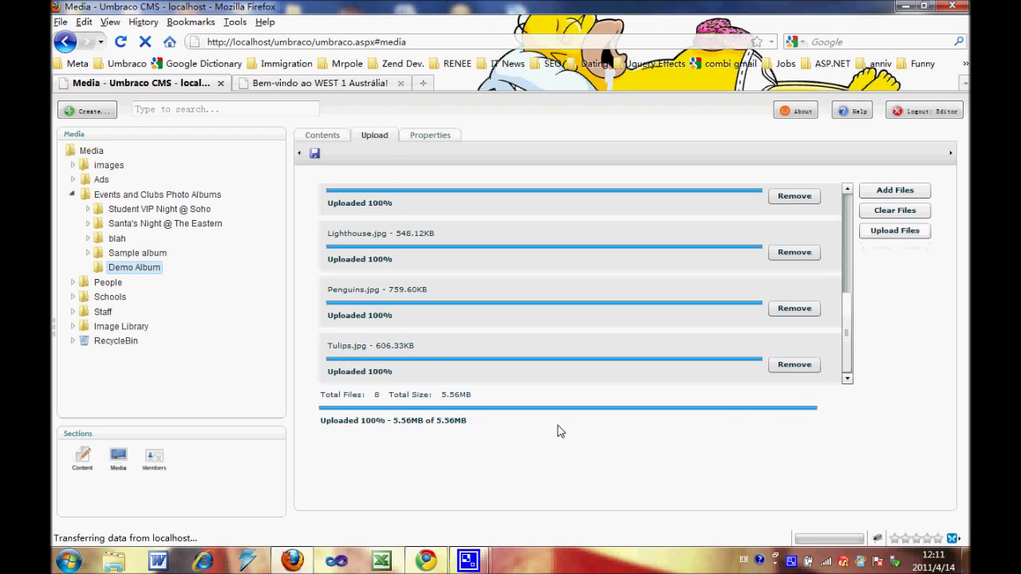
click(314, 154)
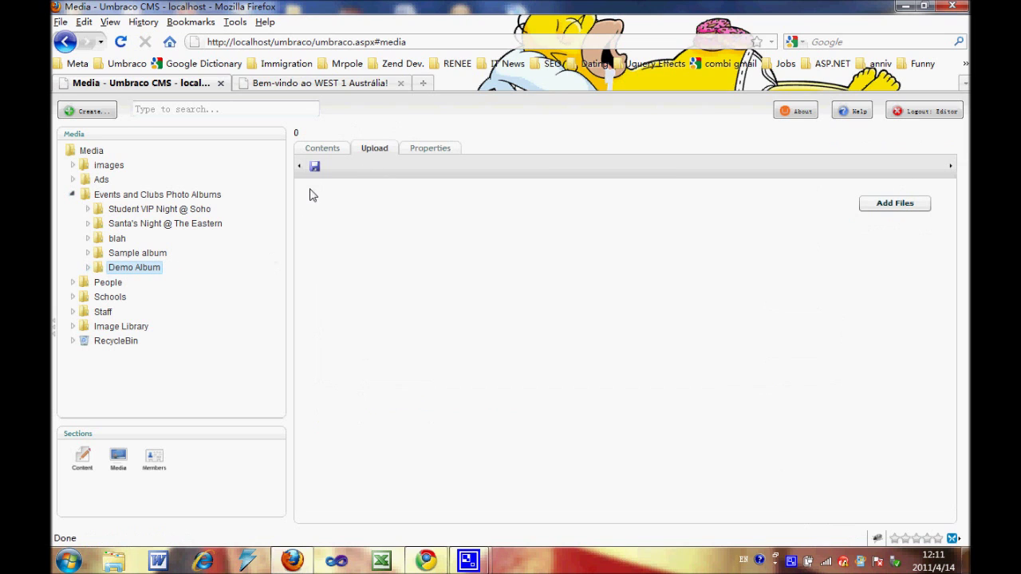
click(321, 149)
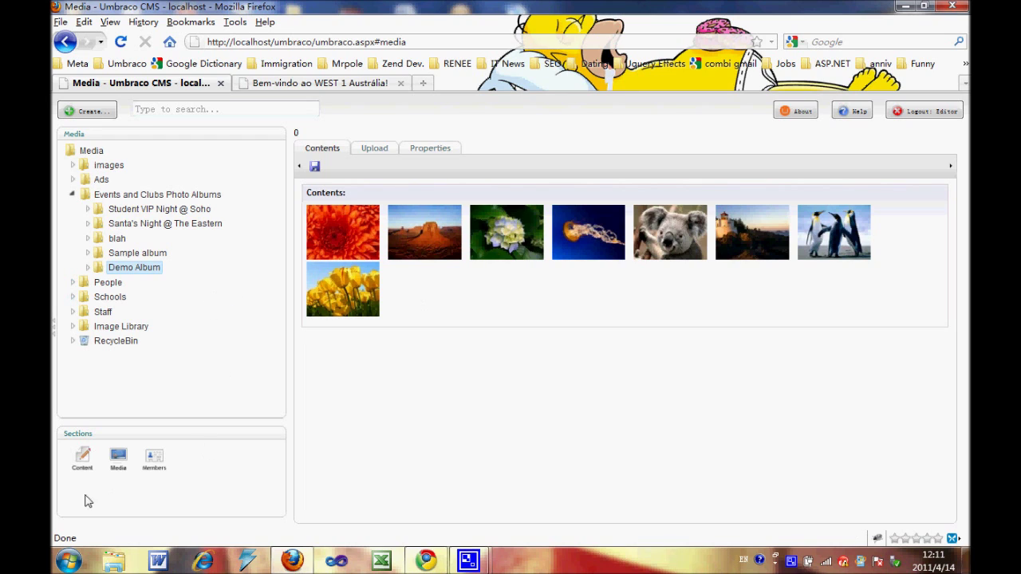
In the New Album page under Eventos e Baladas, set Folder with Images to Demo Album from Events and Clubs Photo Albums
click(83, 466)
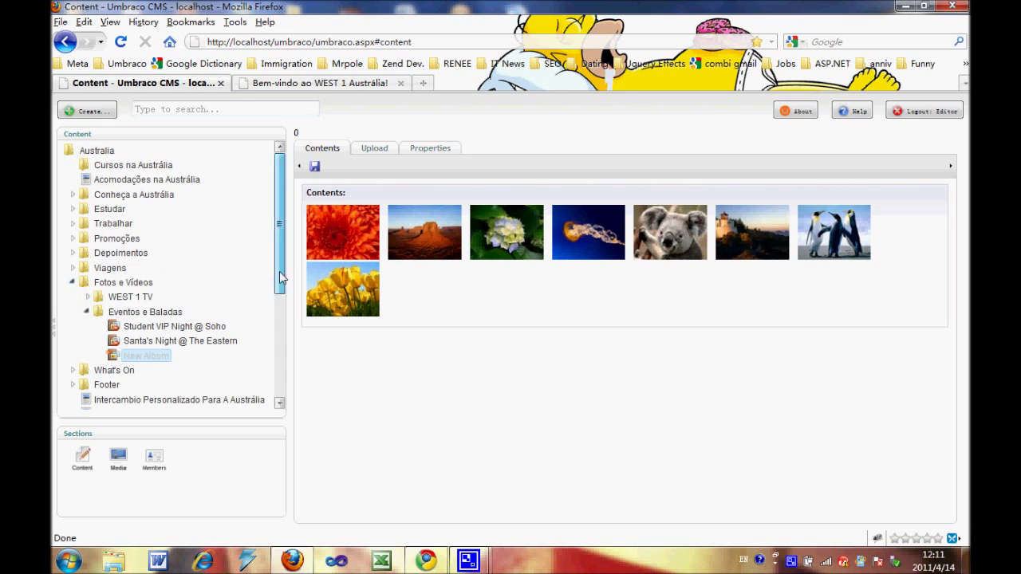
scroll(279, 271, down, 3)
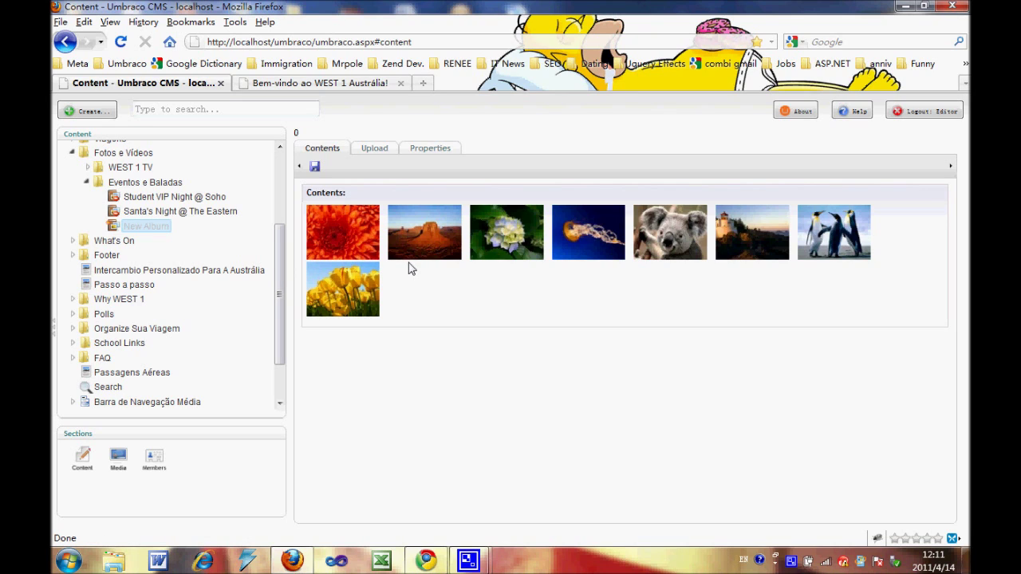
click(124, 229)
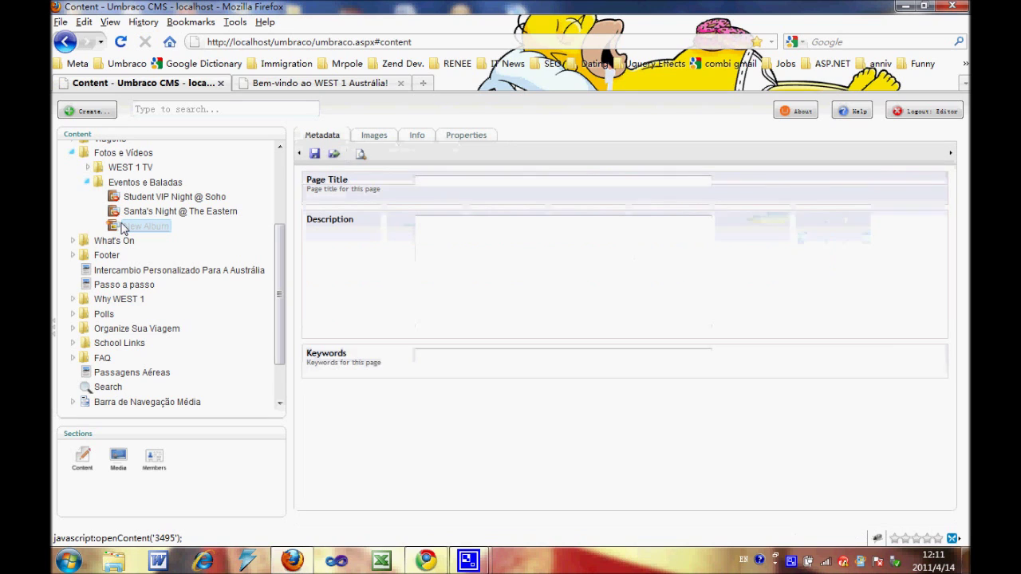
click(374, 135)
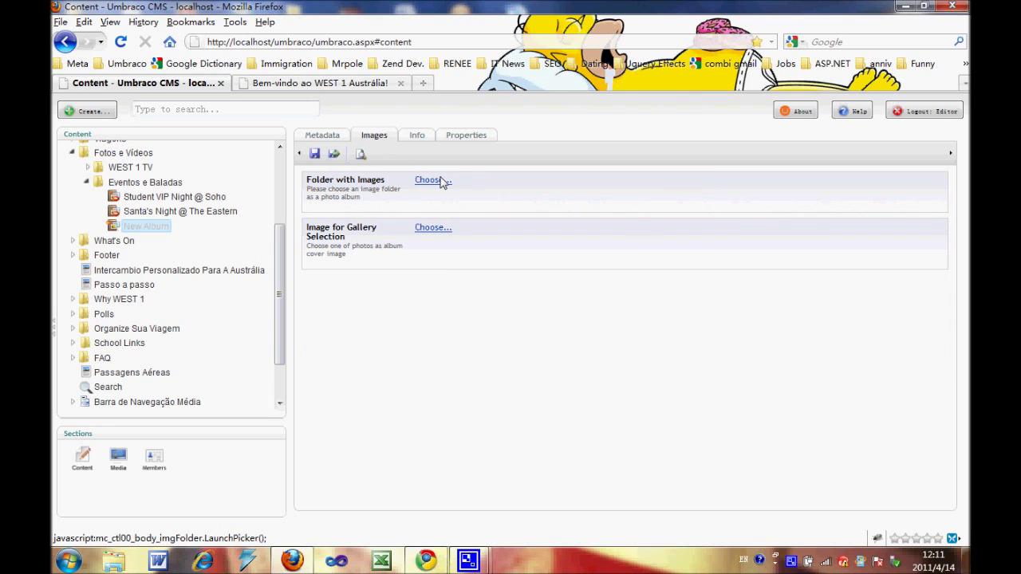
click(431, 181)
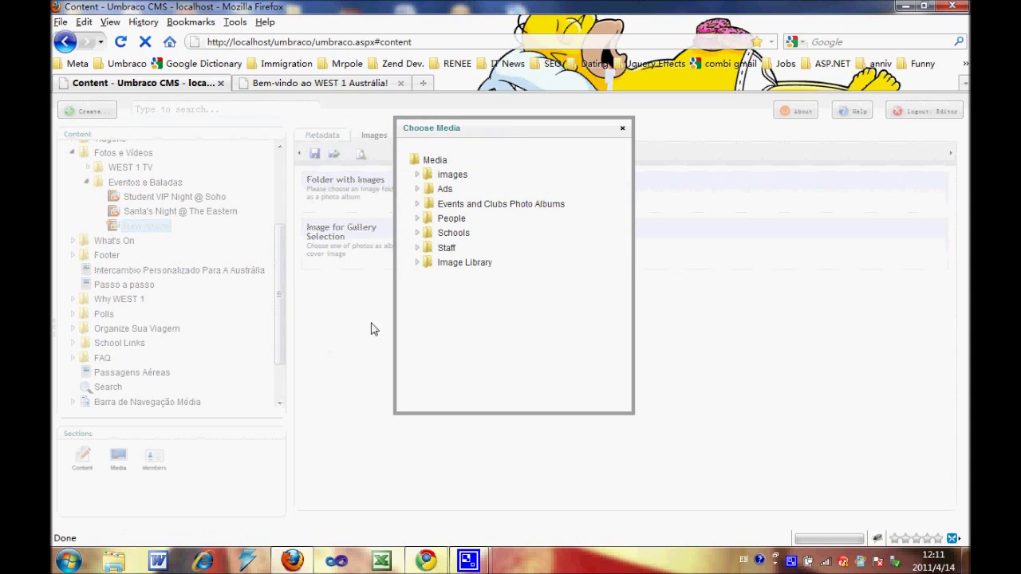
click(416, 204)
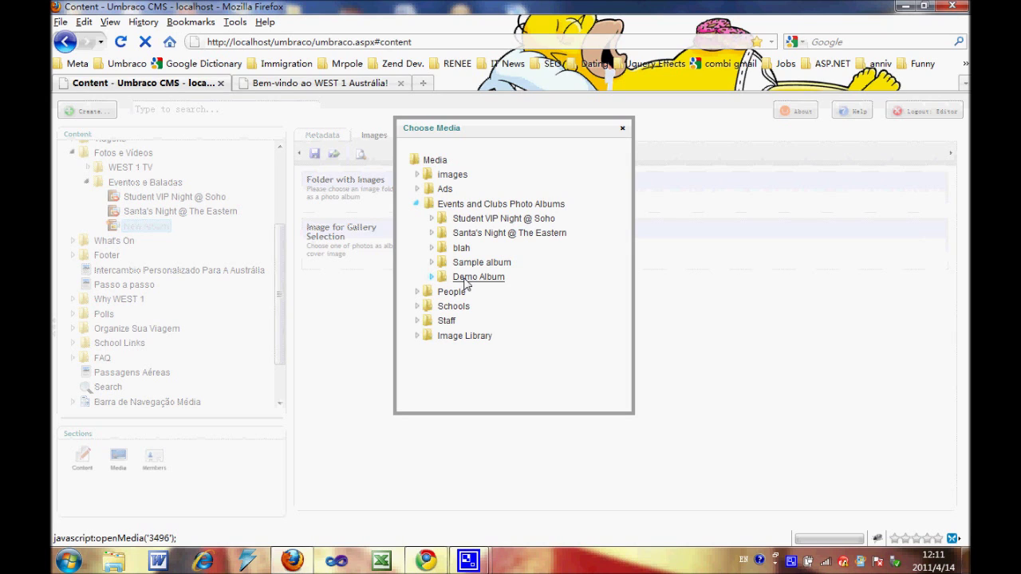
click(431, 278)
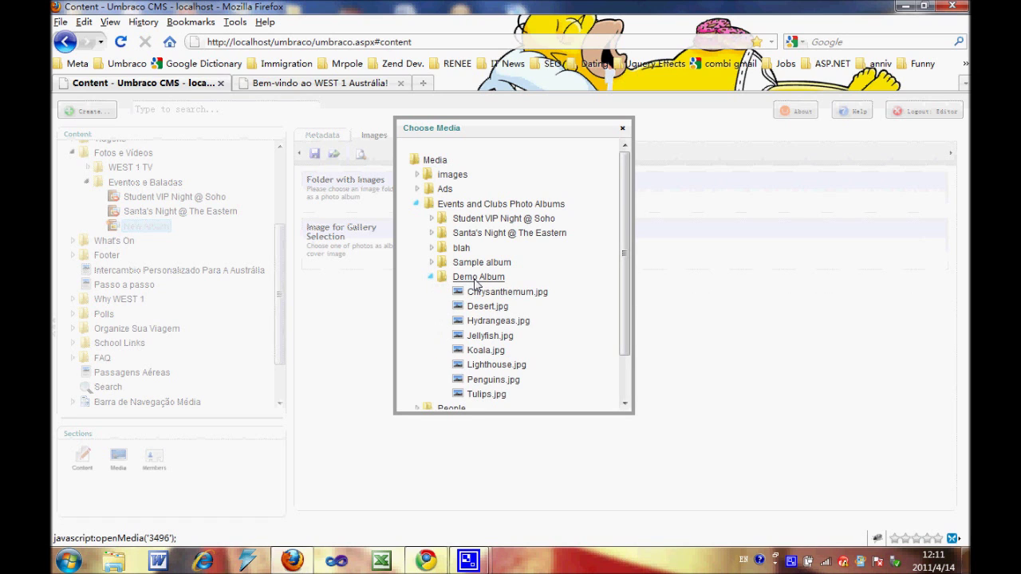
click(475, 280)
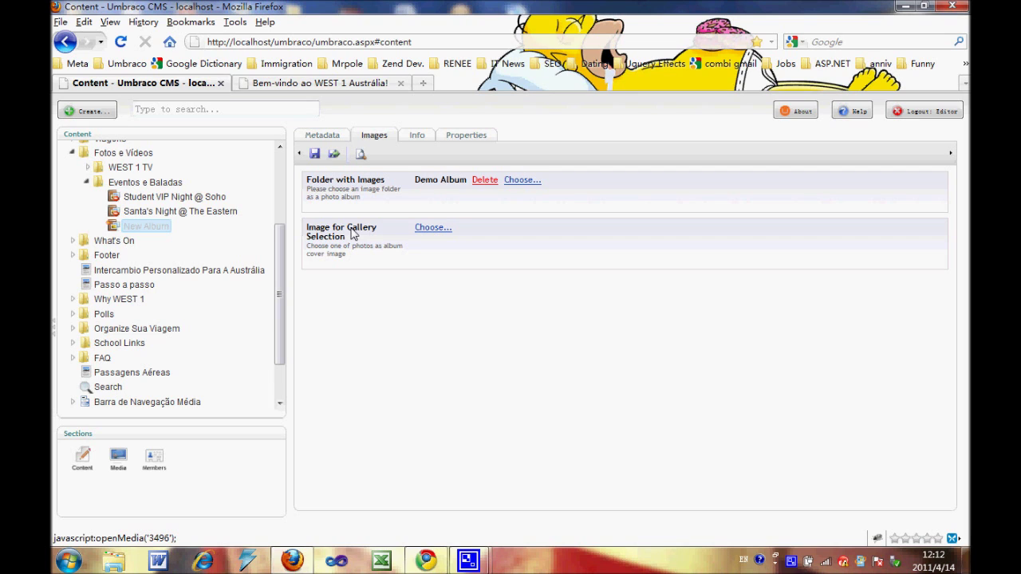
Set Image for Gallery Selection to Hydrangeas.jpg from the Demo Album folder and save the page for publishing
click(435, 228)
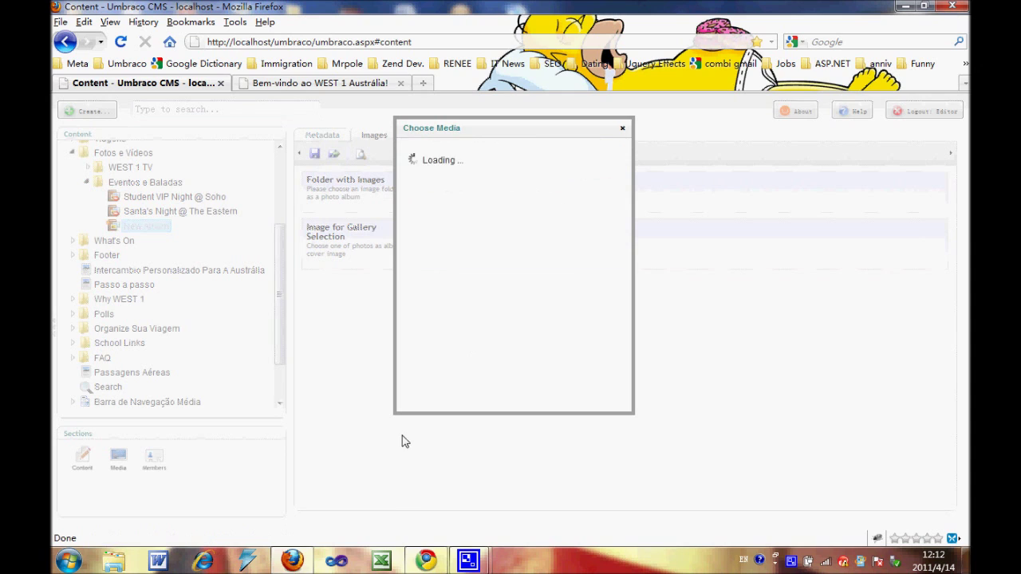
click(417, 204)
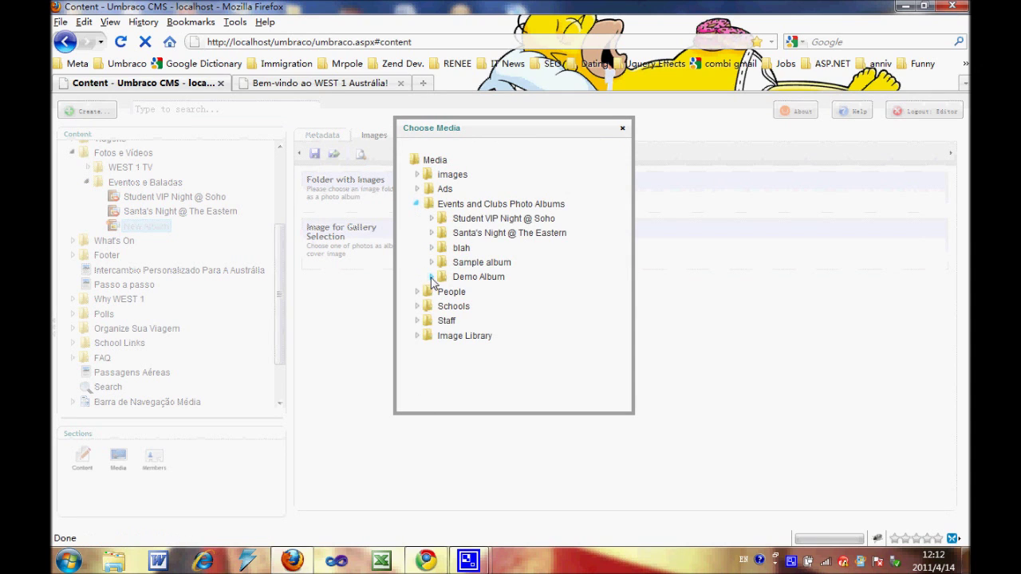
click(431, 277)
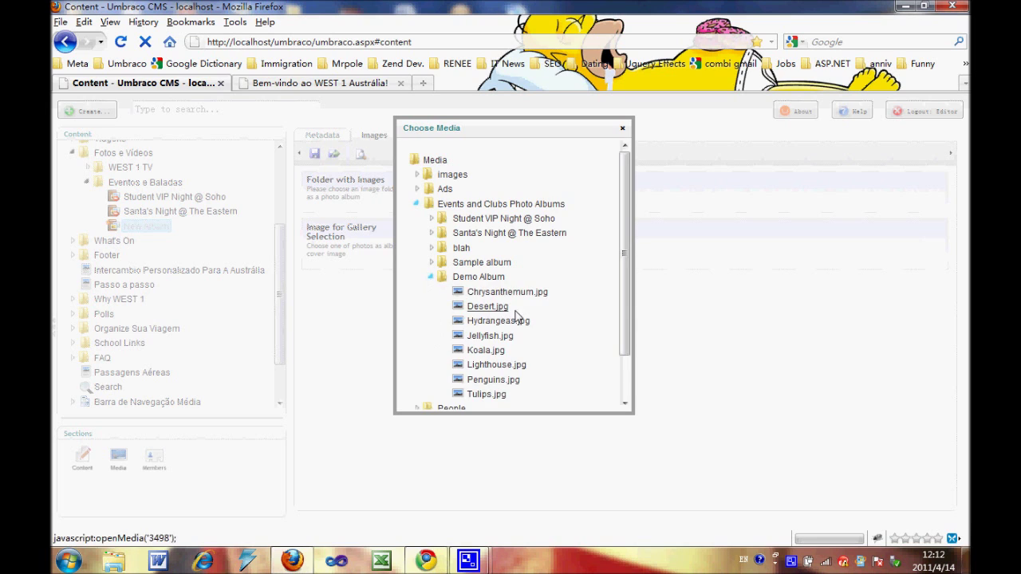
scroll(571, 343, down, 1)
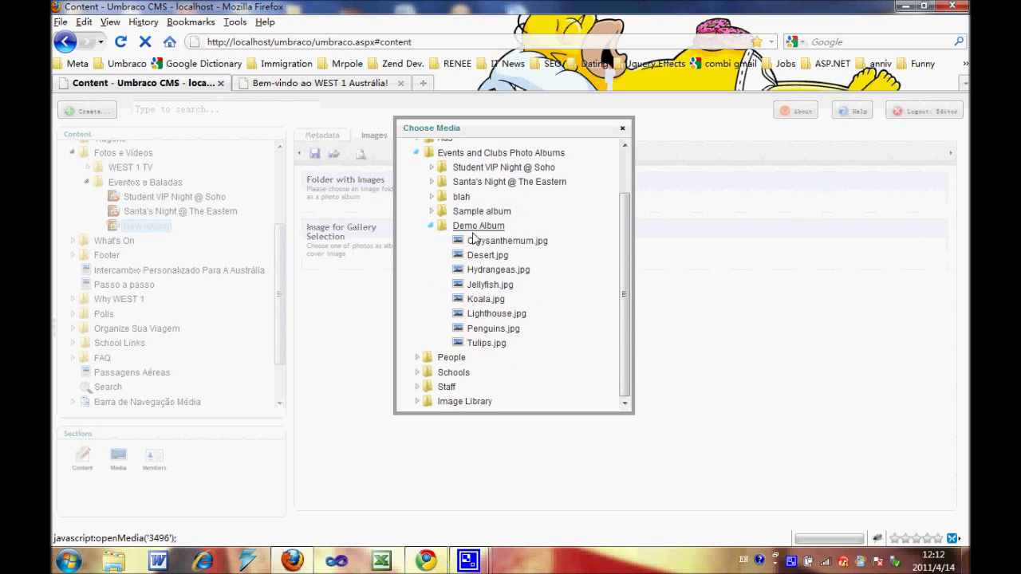
click(481, 271)
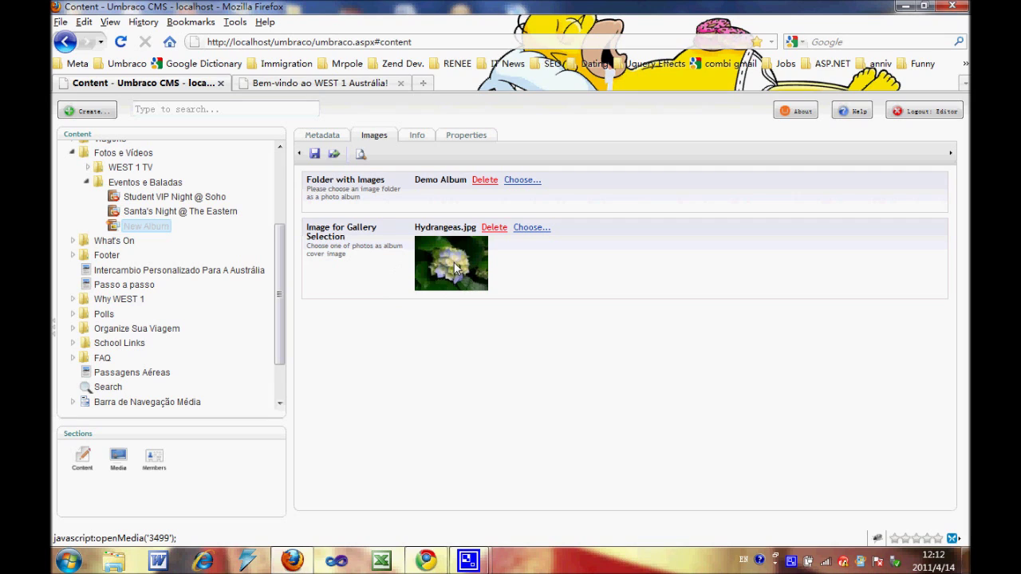
click(334, 154)
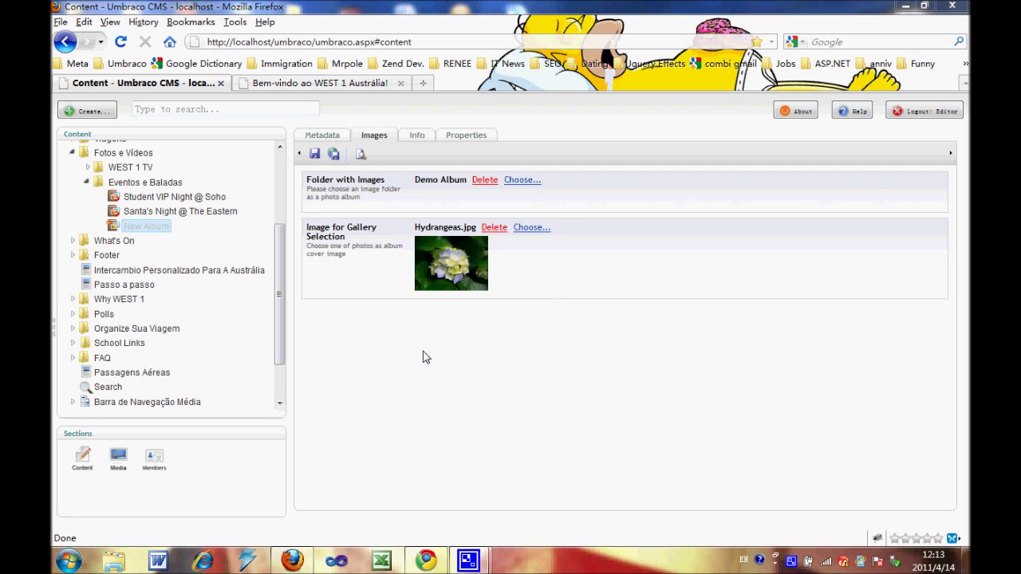
Set the New Album page's album date to 2011-04-07
click(416, 136)
click(451, 192)
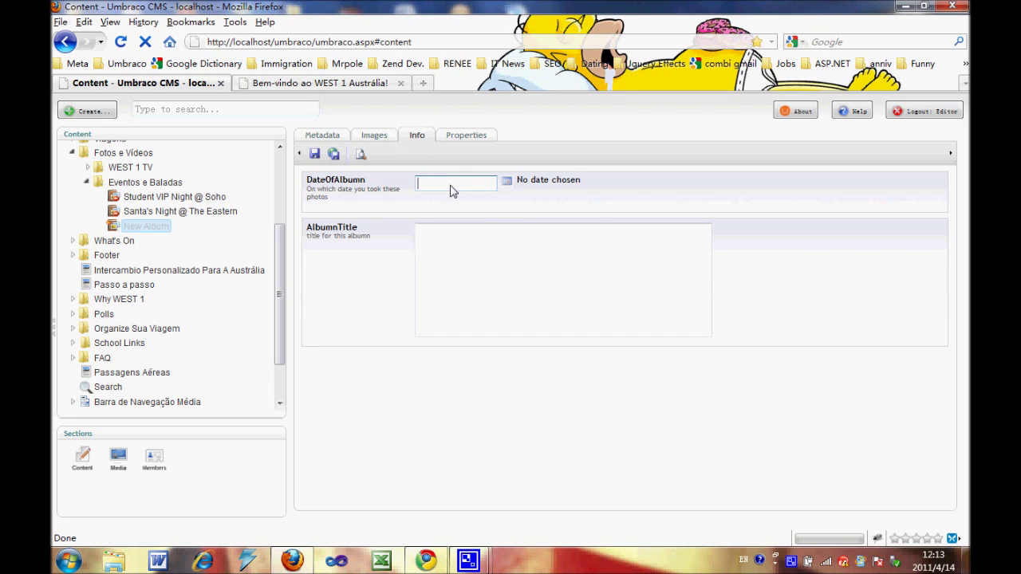
click(511, 188)
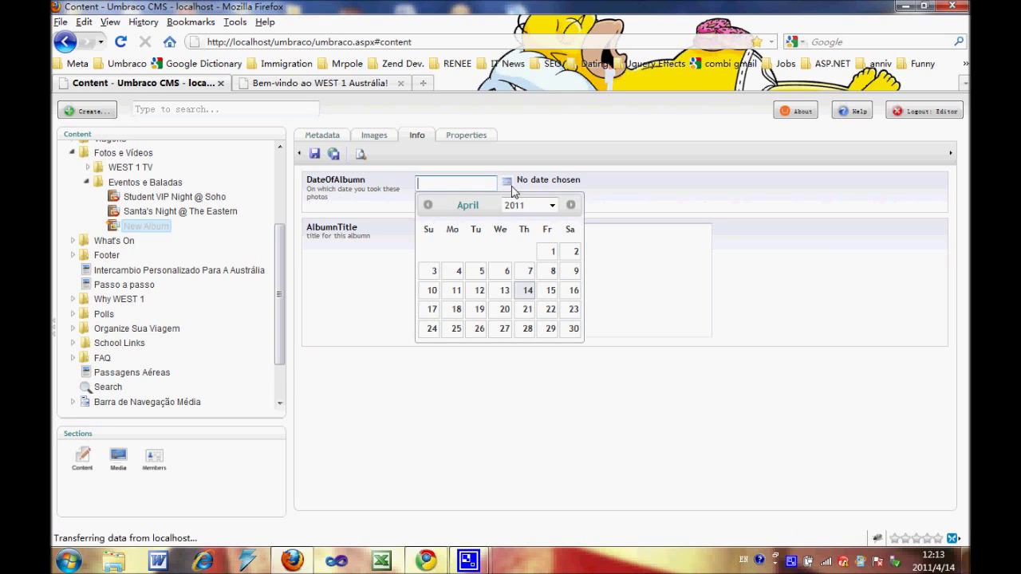
click(528, 272)
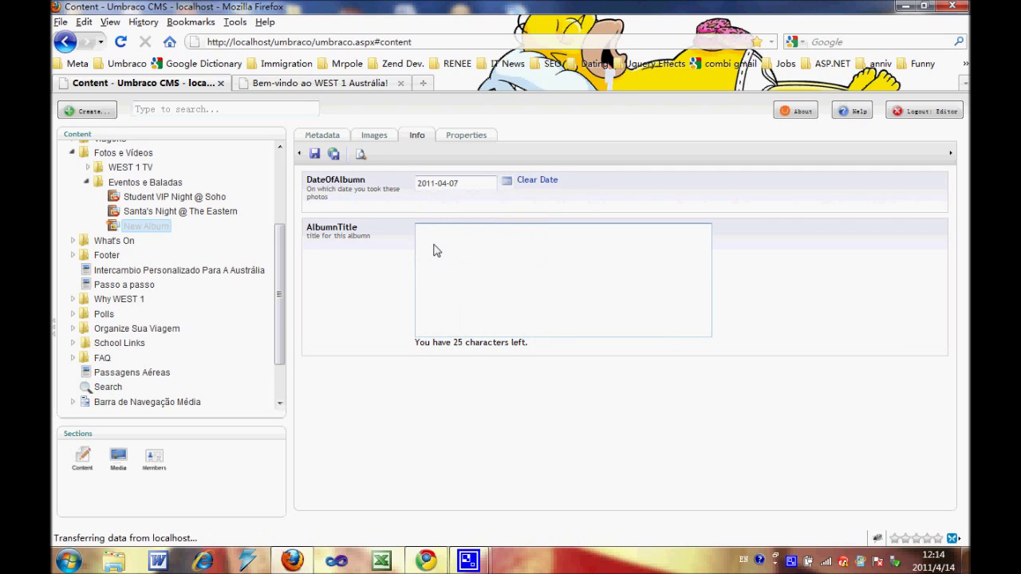
Enter "A New Album" as the album title and save and publish the page
click(433, 251)
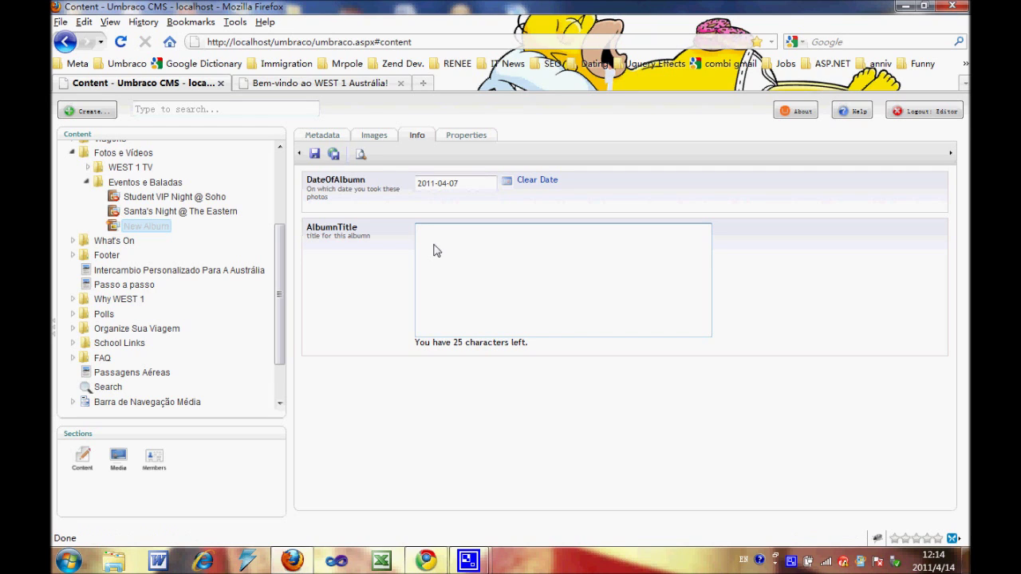
text(T)
key(BackSpace)
text(A New Album)
click(374, 135)
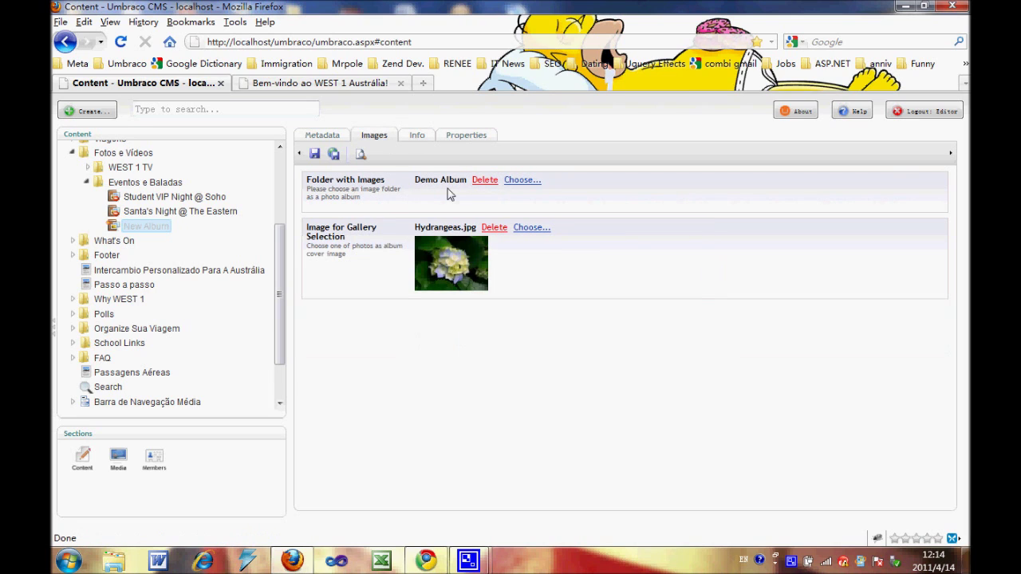
click(333, 154)
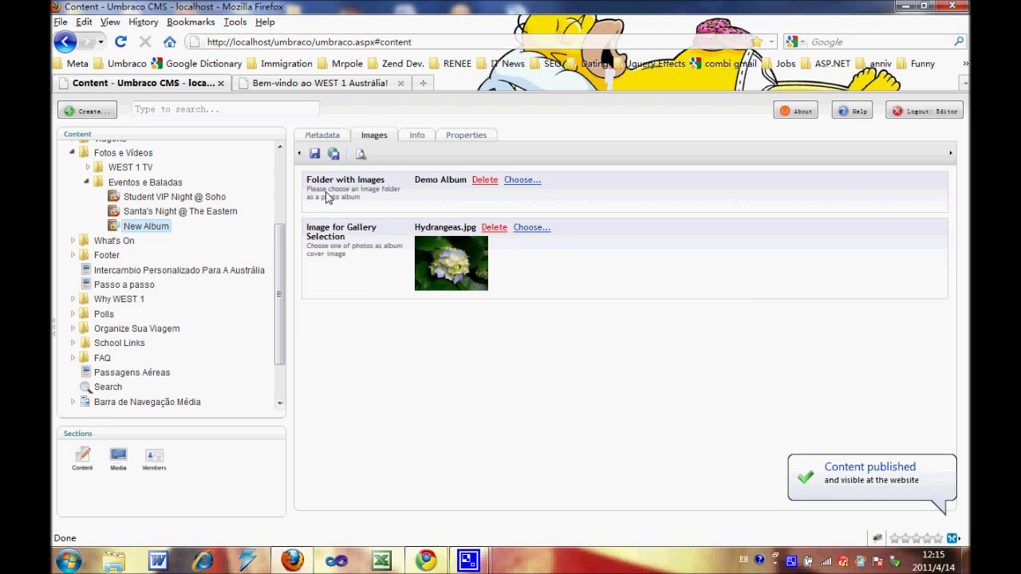
Refresh the Eventos e Baladas gallery on the WEST 1 website and open A New Album to view its photos
click(327, 83)
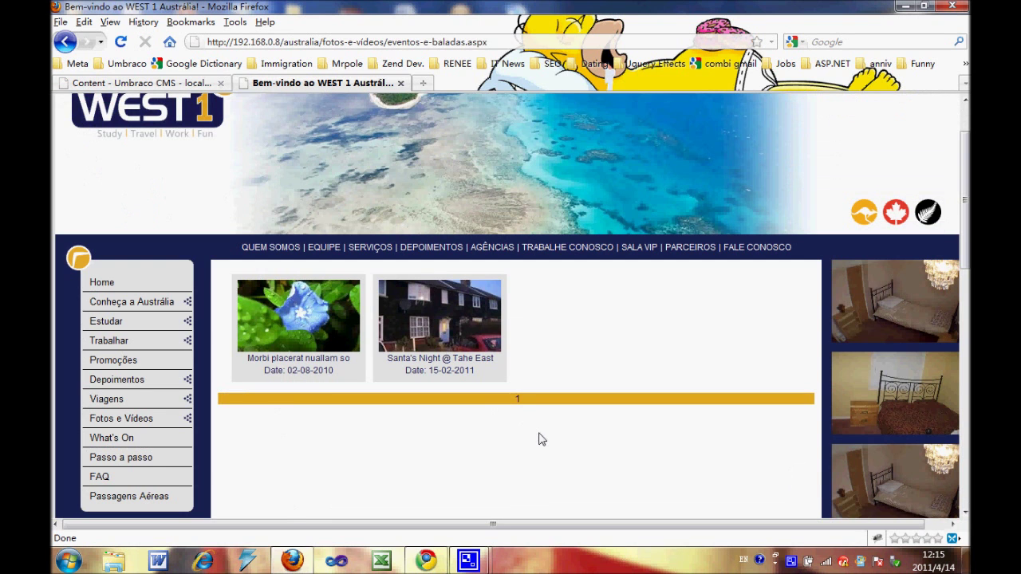
click(357, 342)
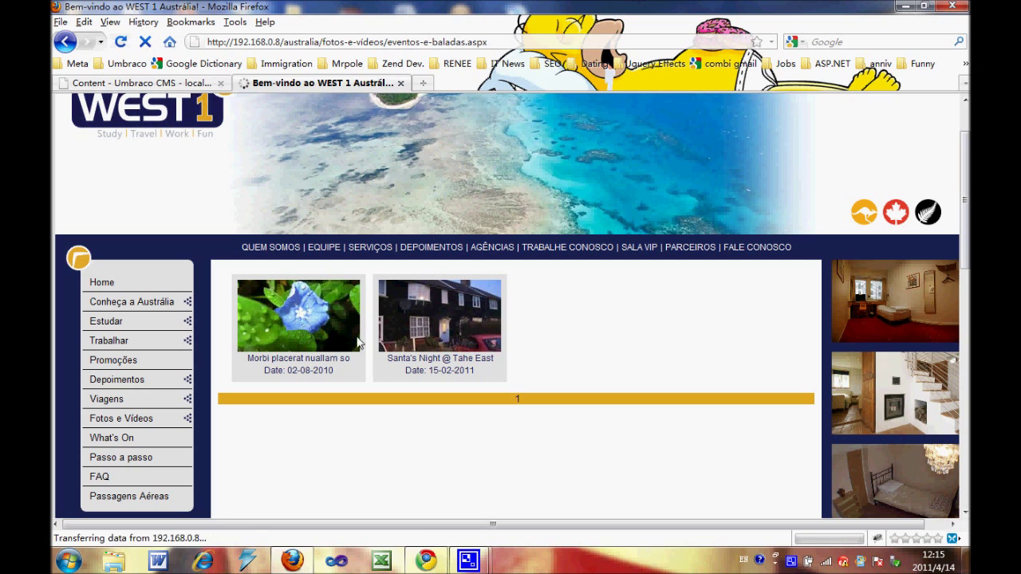
scroll(551, 444, down, 2)
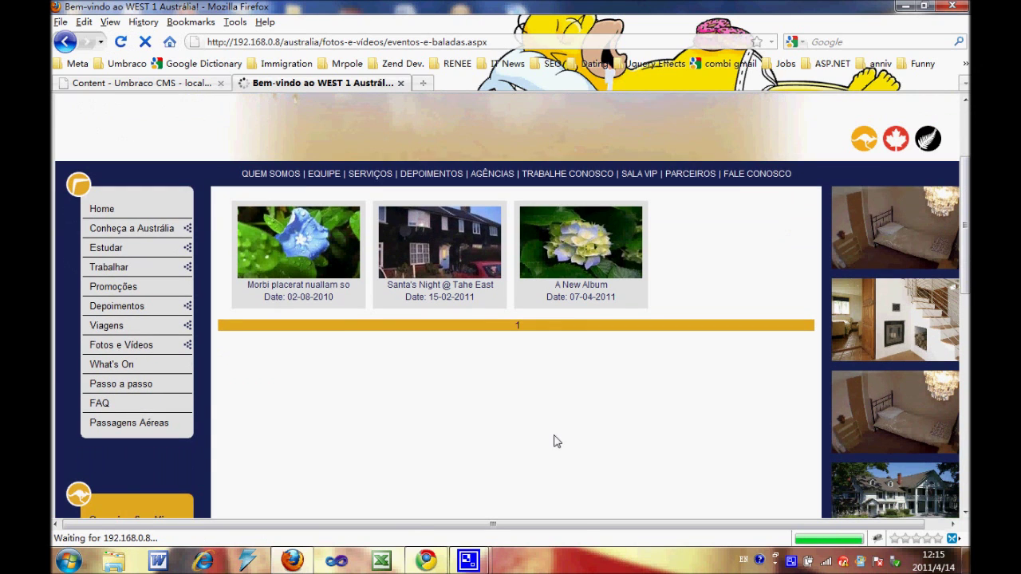
click(604, 256)
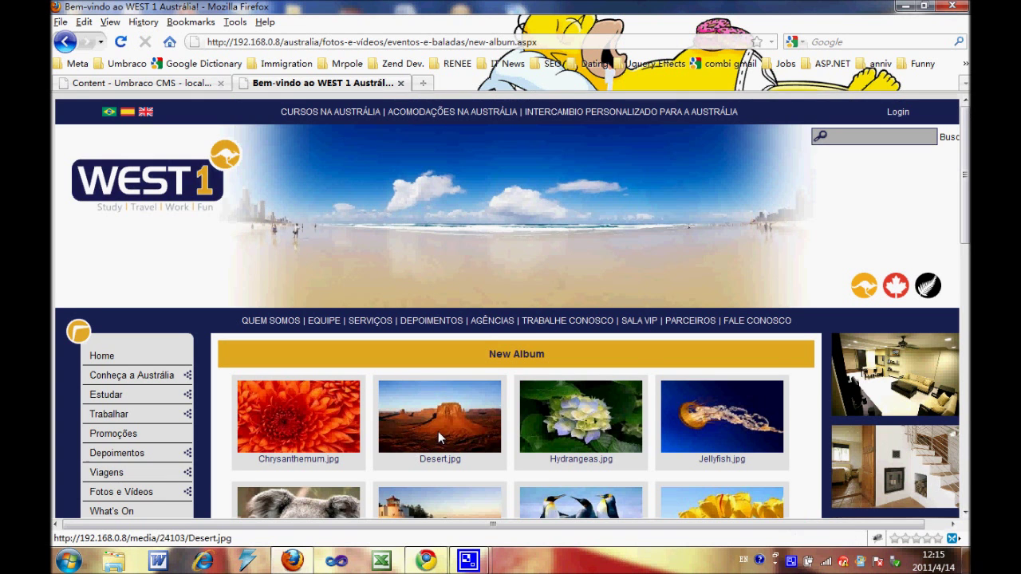
scroll(431, 424, down, 2)
scroll(465, 450, down, 3)
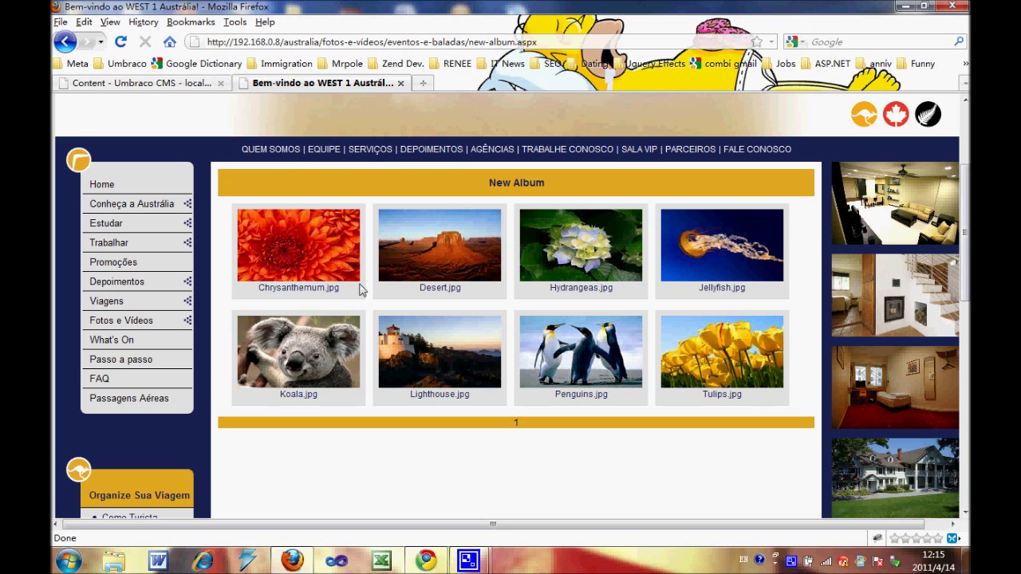
Browse the enlarged album photos from Chrysanthemum.jpg to Hydrangeas.jpg, then close the viewer and return to the Umbraco content editor
click(333, 245)
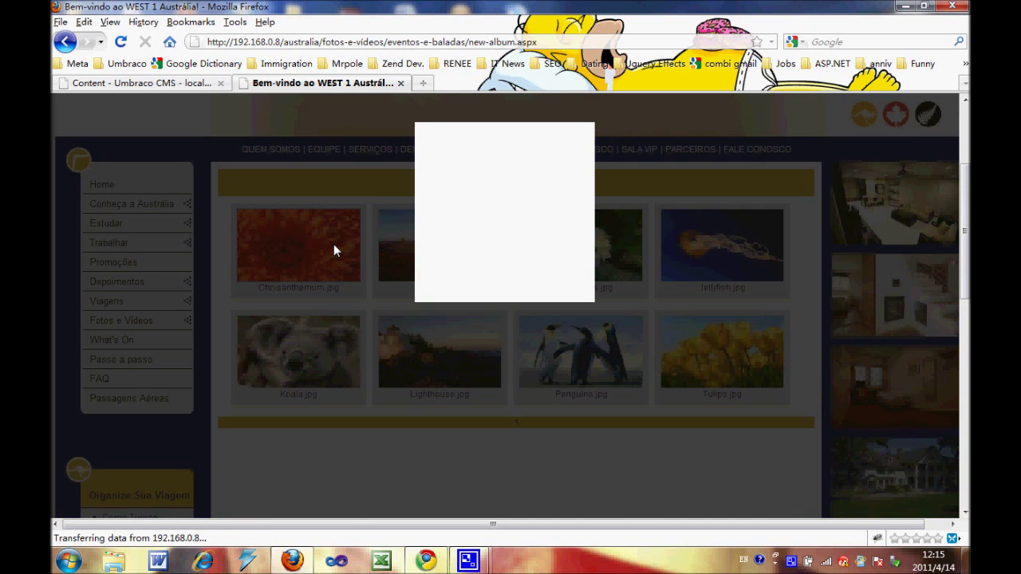
scroll(445, 268, down, 1)
scroll(444, 261, down, 3)
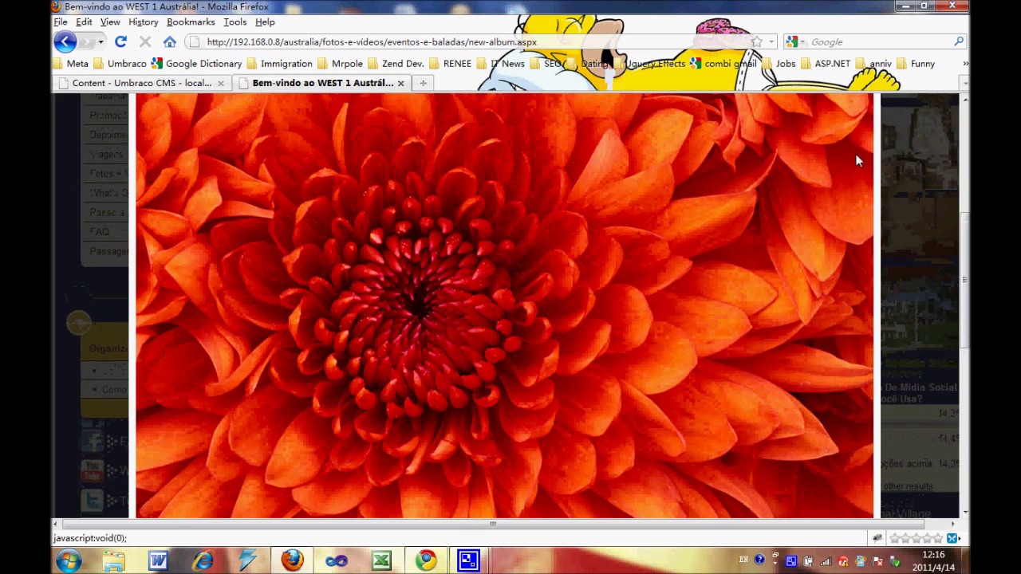
scroll(857, 179, up, 1)
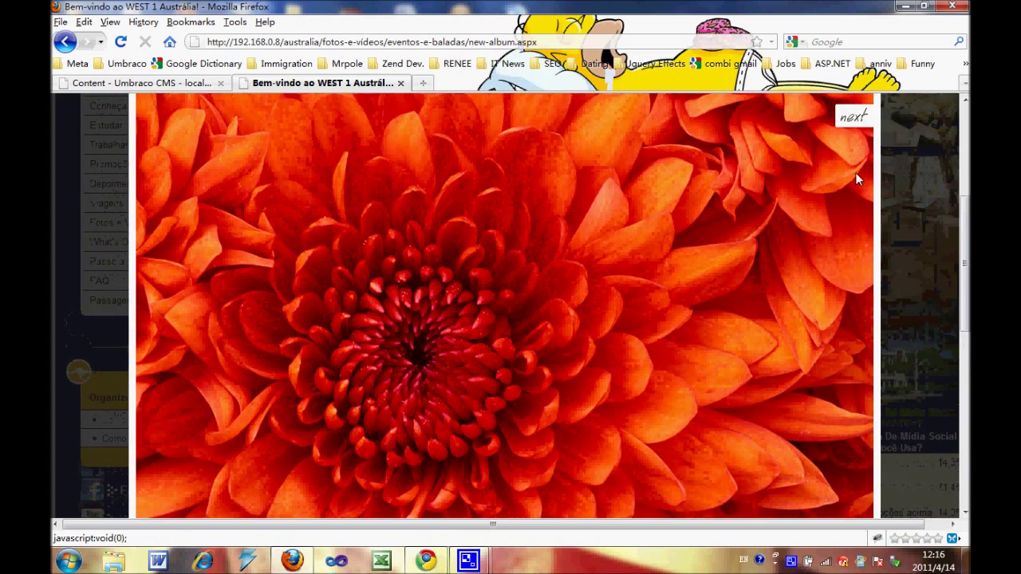
click(859, 131)
click(853, 121)
scroll(791, 268, down, 5)
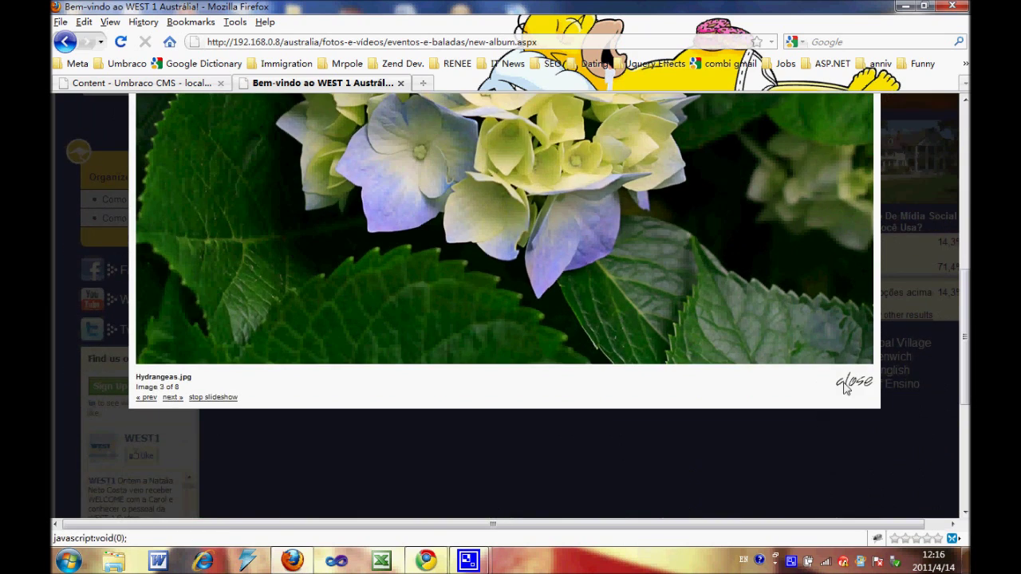
click(844, 389)
scroll(558, 310, up, 6)
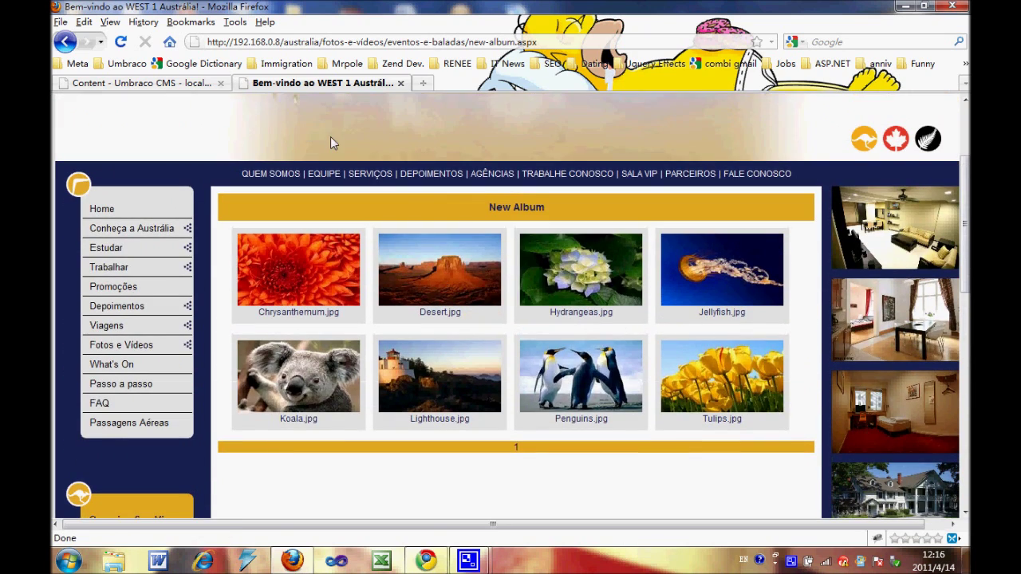
click(156, 84)
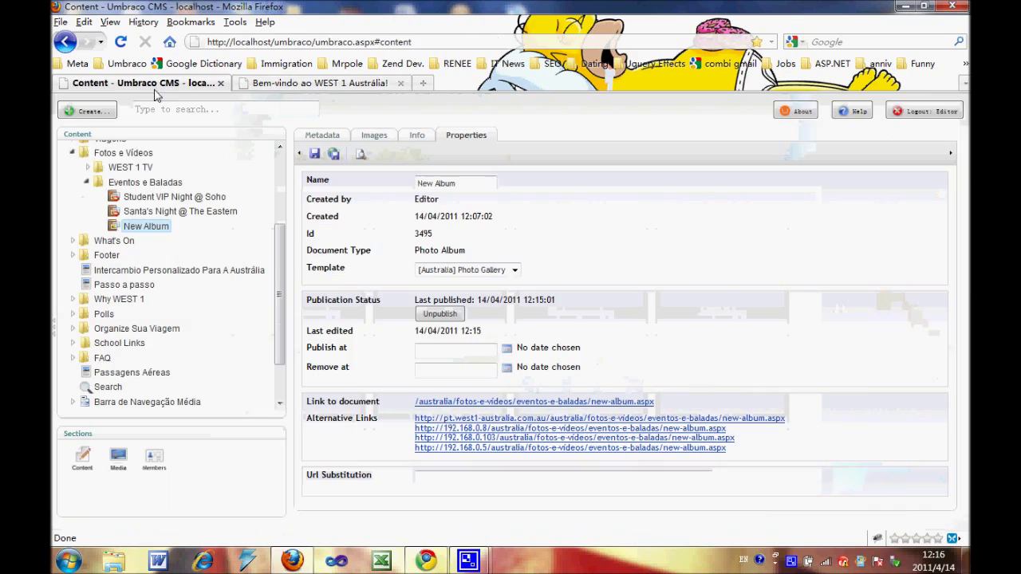